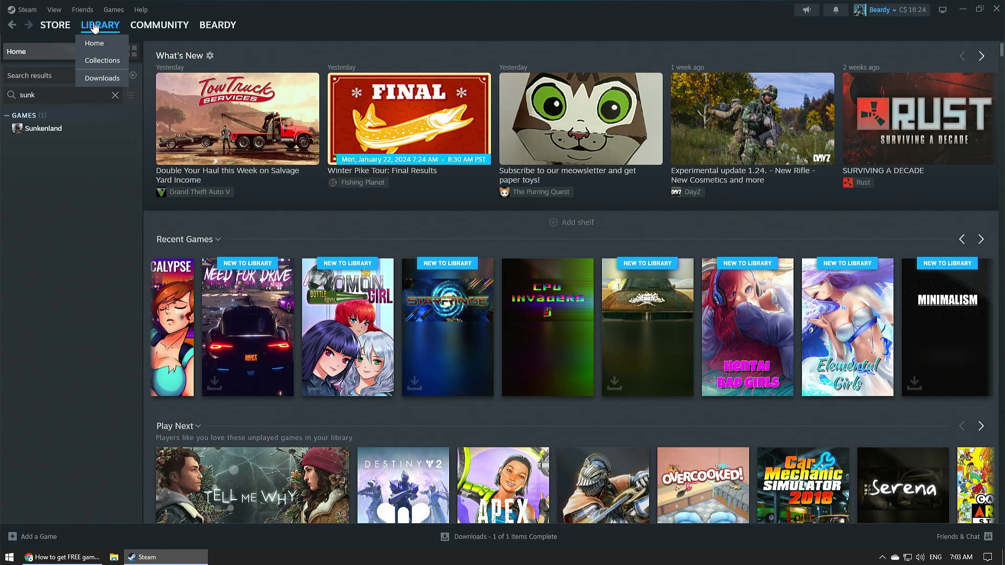
# Switch to Chrome and read the viewer comments under the video about getting free games with trading cards.
pyautogui.click(70, 558)
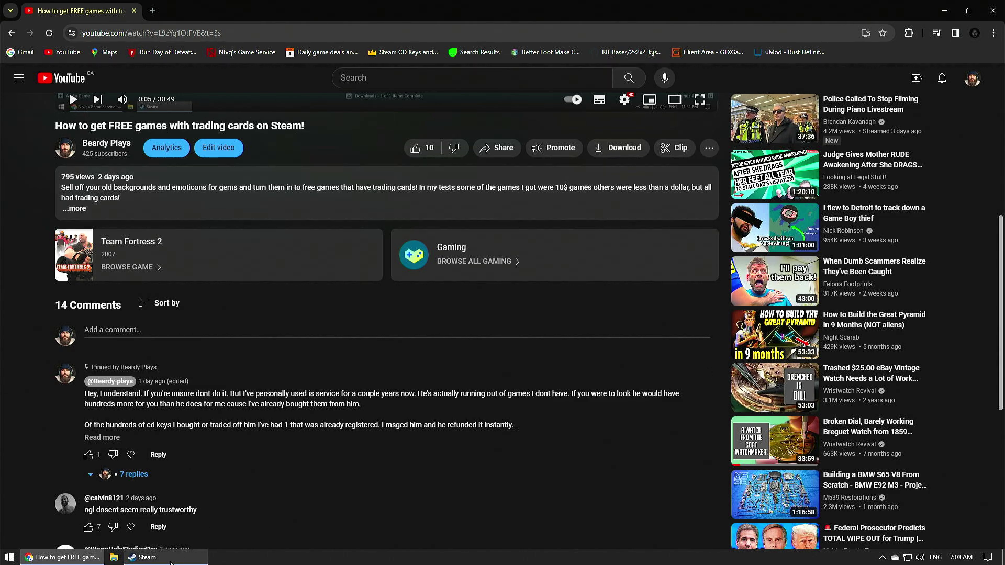
pyautogui.moveTo(171, 563)
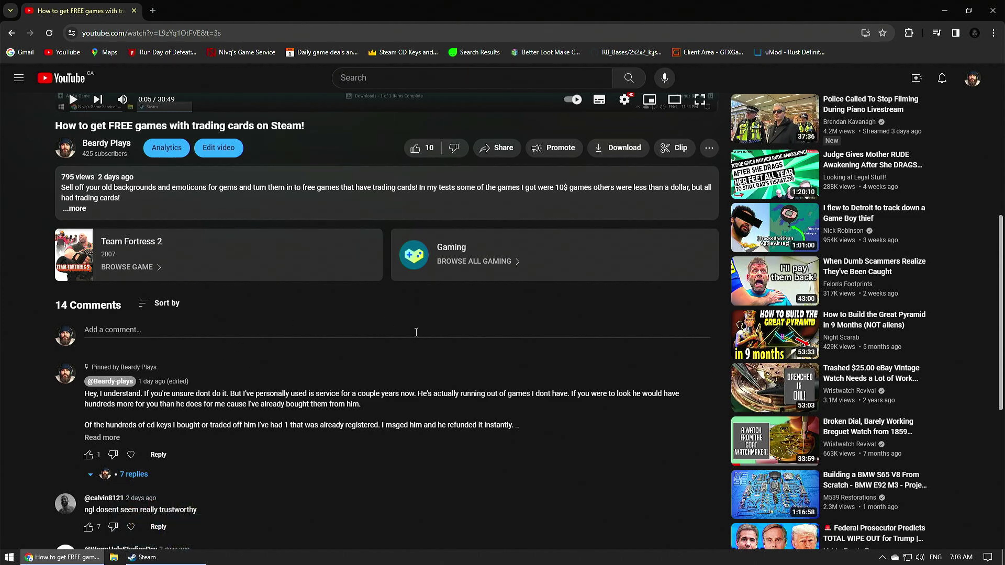
pyautogui.scroll(-1, 312, 416)
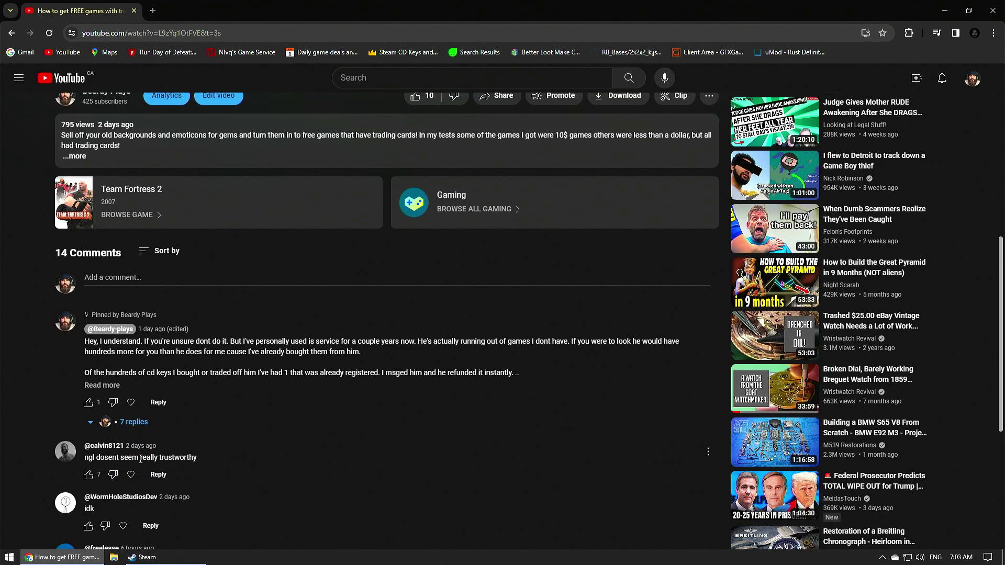
pyautogui.scroll(-1, 320, 448)
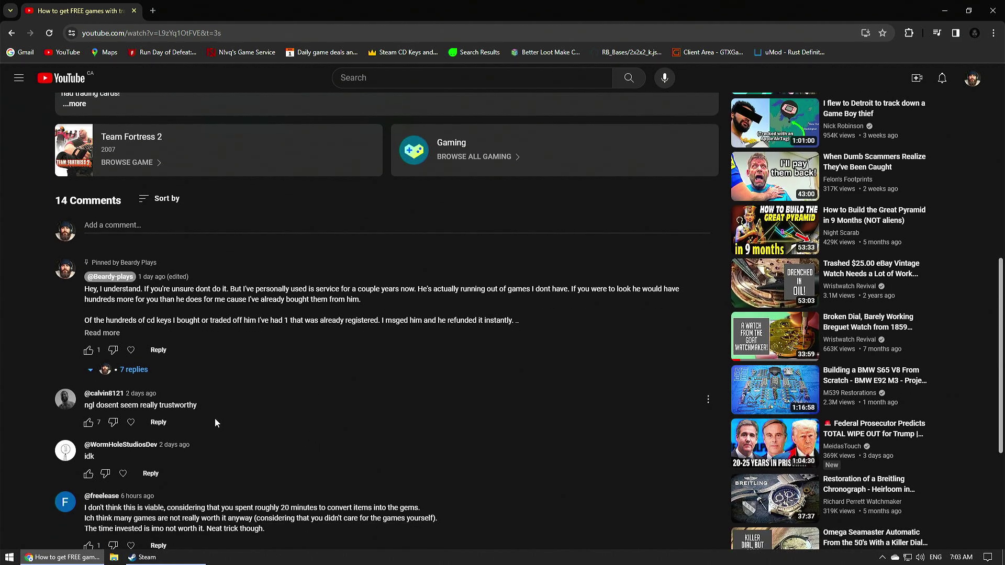
pyautogui.scroll(-1, 192, 416)
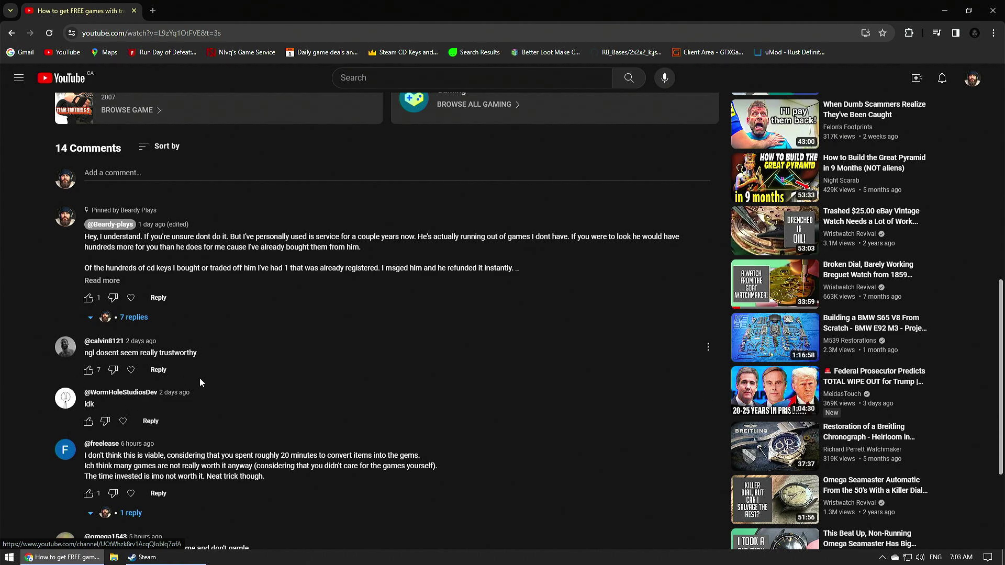
pyautogui.scroll(10, 207, 384)
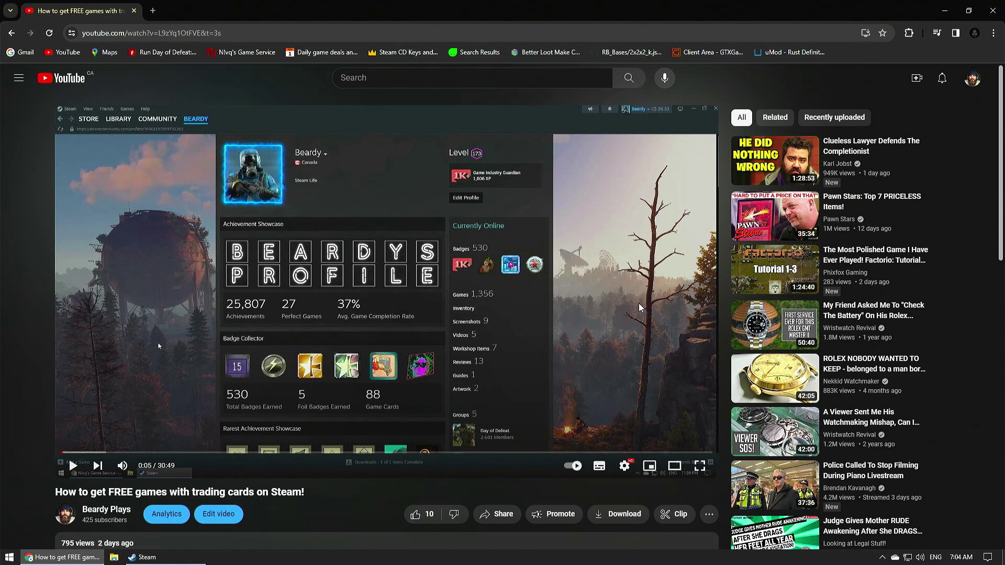
# Switch back to Steam, open the profile's inventory and bring the Steam items into view.
pyautogui.click(143, 557)
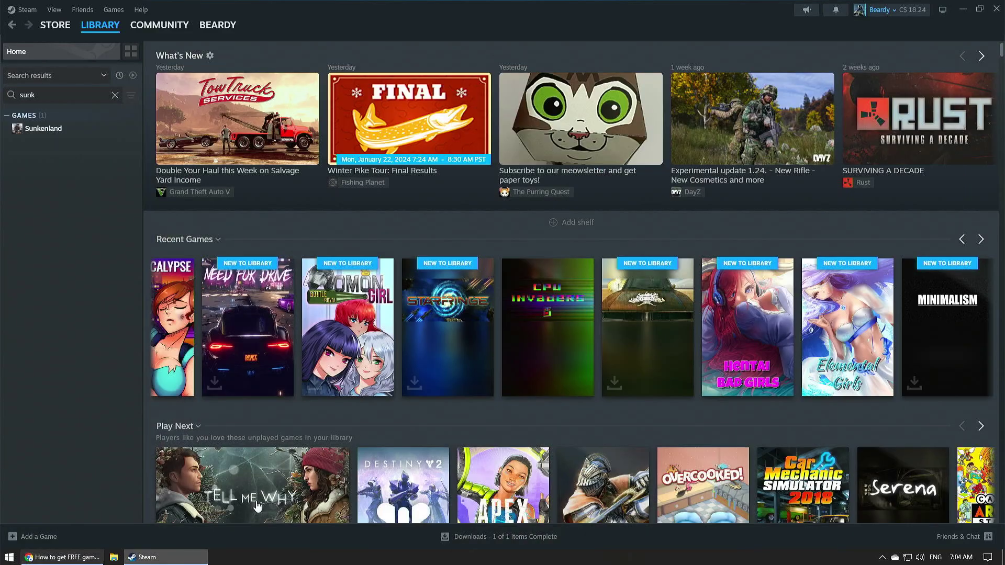
pyautogui.click(211, 28)
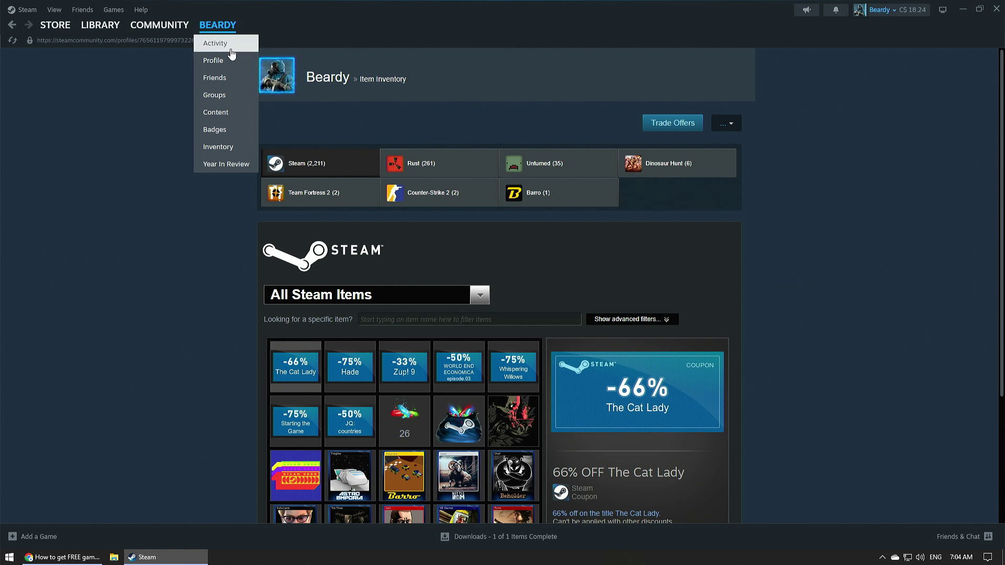
pyautogui.scroll(-3, 883, 321)
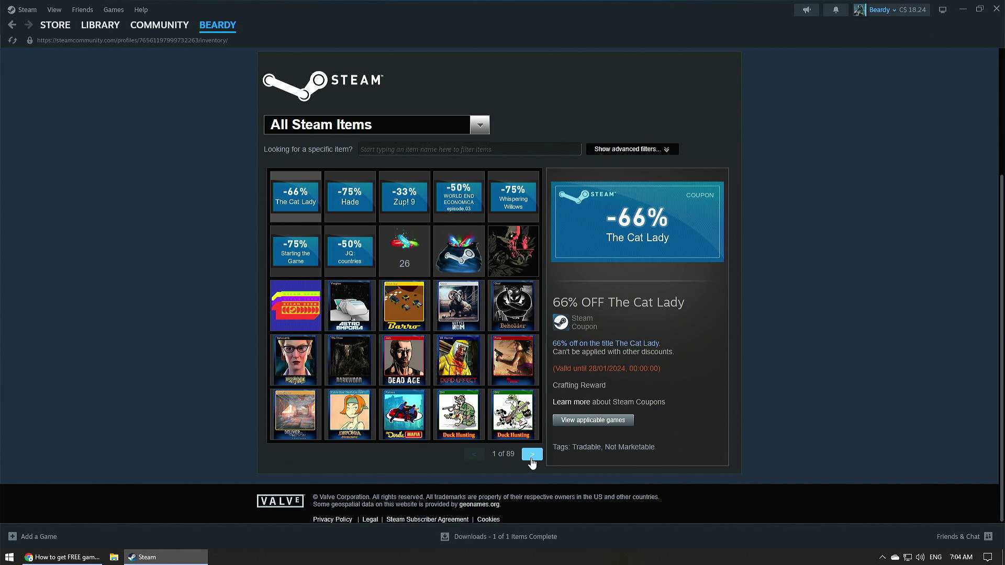
# Check the gem worth and market price of the Purna and Malko Tarnovo trading cards on the first two pages.
pyautogui.click(520, 376)
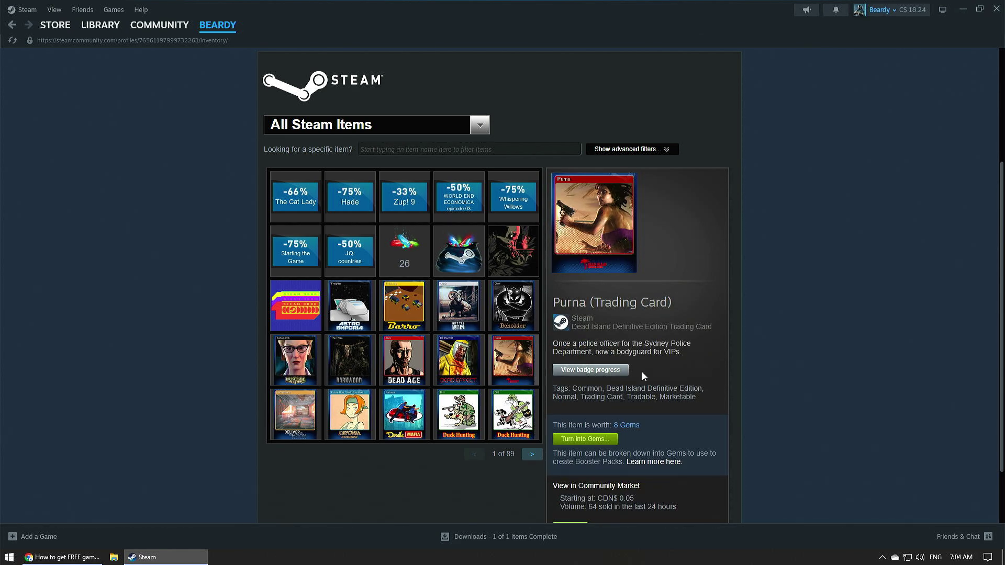
pyautogui.click(533, 456)
pyautogui.click(457, 299)
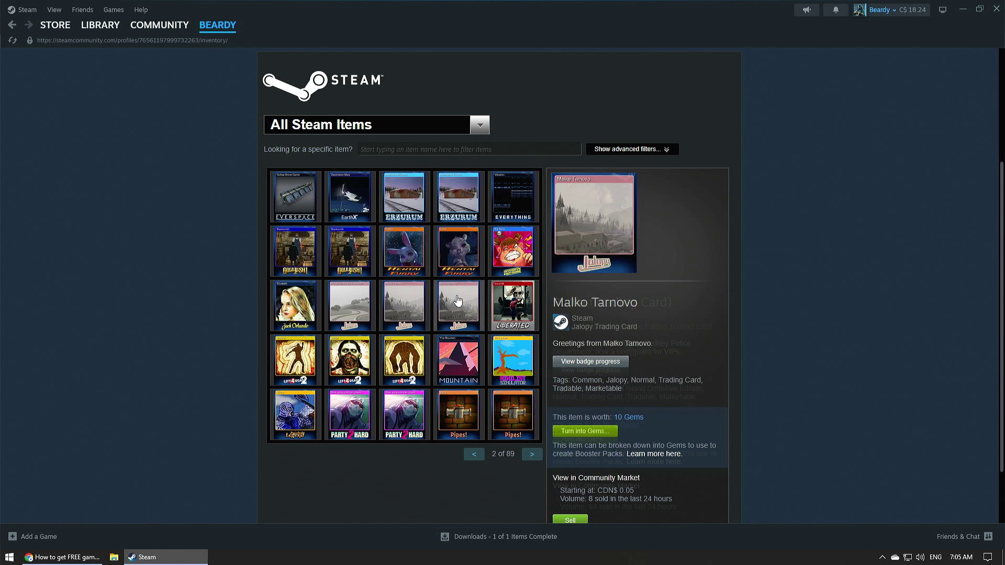
# Advance to inventory page 6 and check the gem worth of the Chains and Boards and Concept Art backgrounds.
pyautogui.click(533, 457)
pyautogui.click(535, 459)
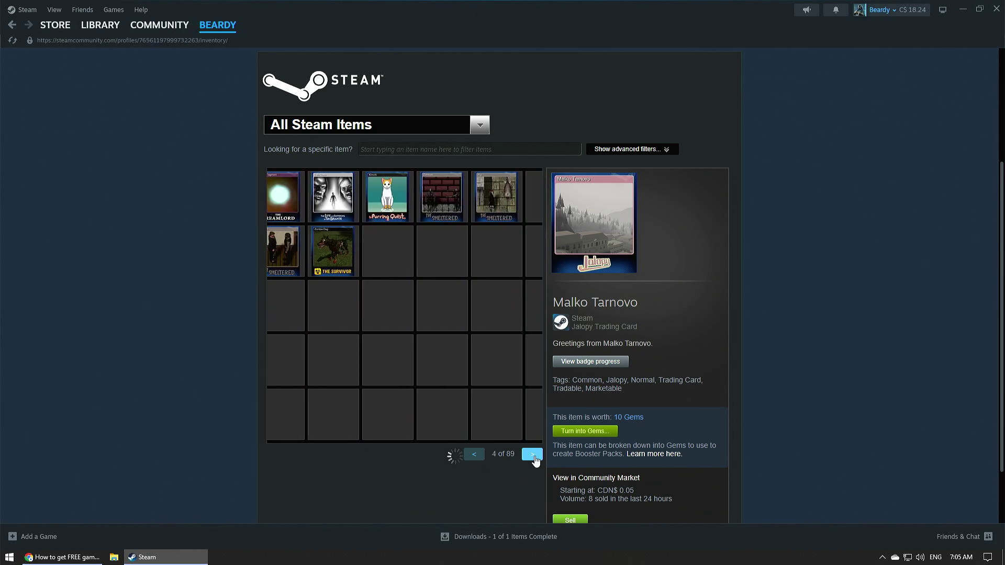
pyautogui.click(533, 455)
pyautogui.click(535, 459)
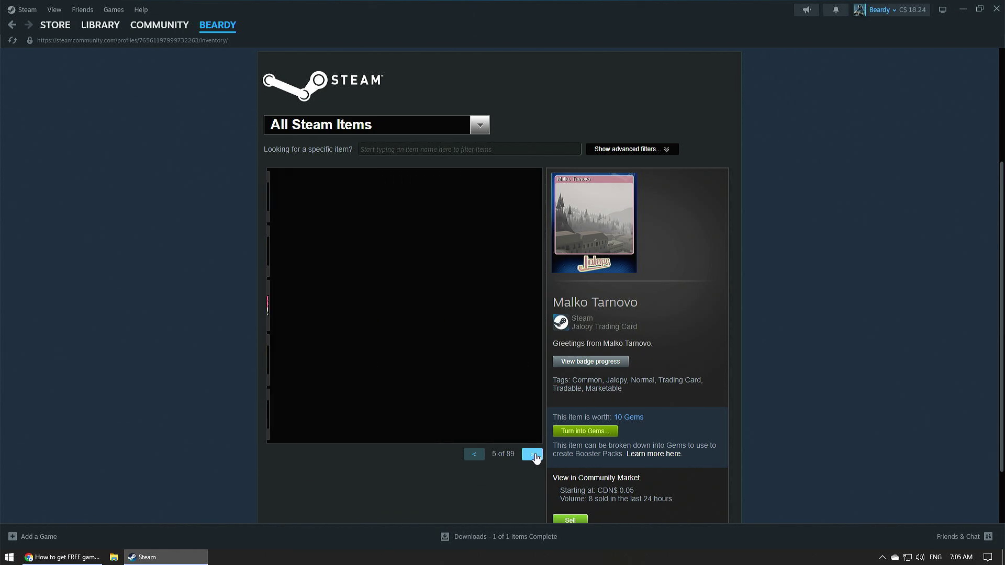
pyautogui.click(403, 304)
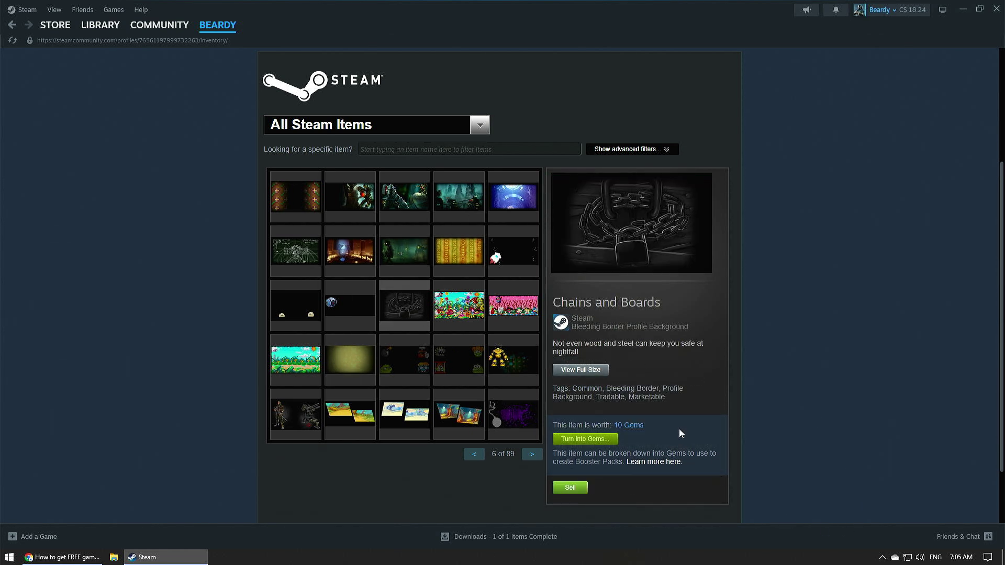
pyautogui.click(458, 201)
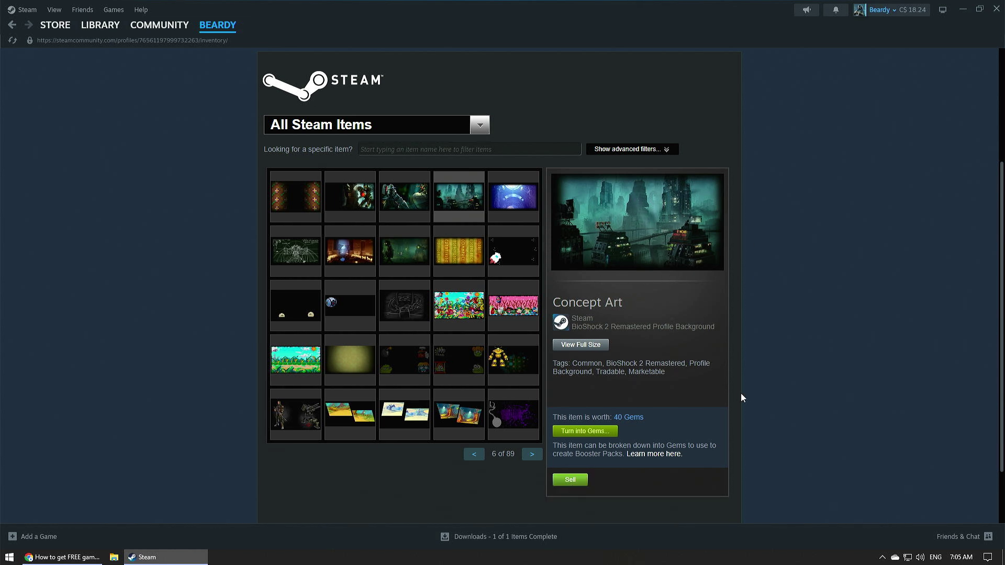
pyautogui.scroll(-2, 774, 410)
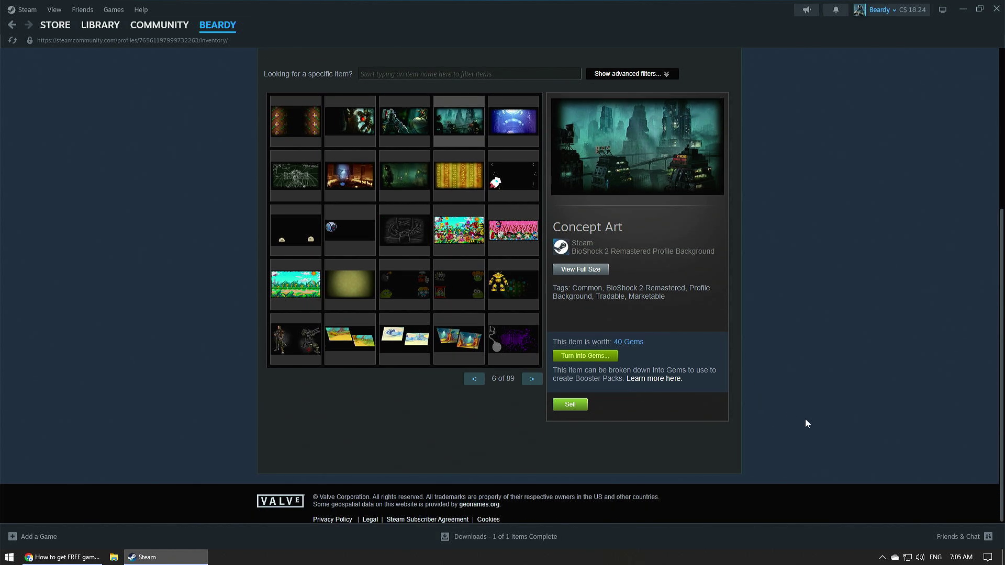
# Compare the gem worth of Block Legend DX Hanami, Attacks, The Frosts and the purple background ending the same page.
pyautogui.click(523, 239)
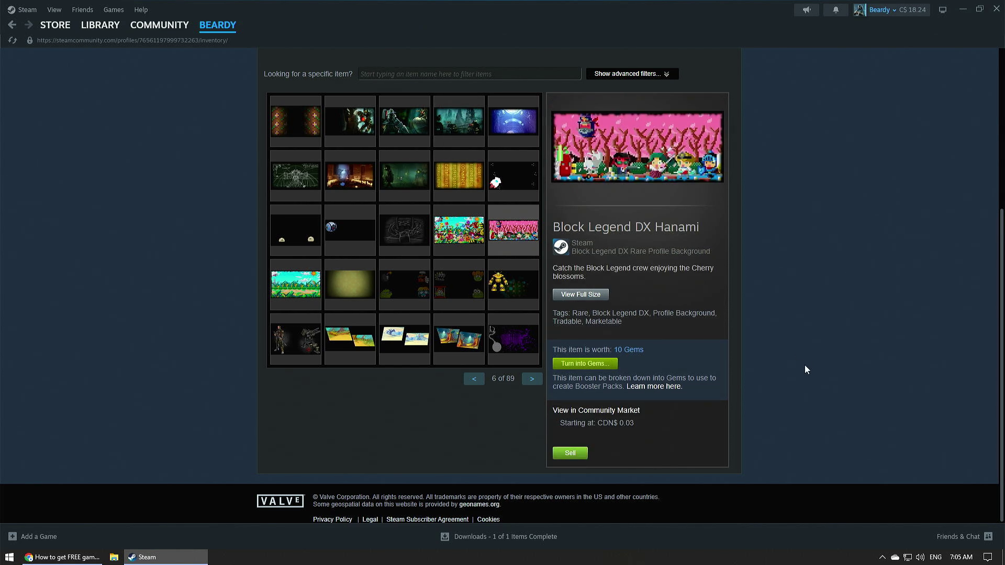
pyautogui.click(310, 238)
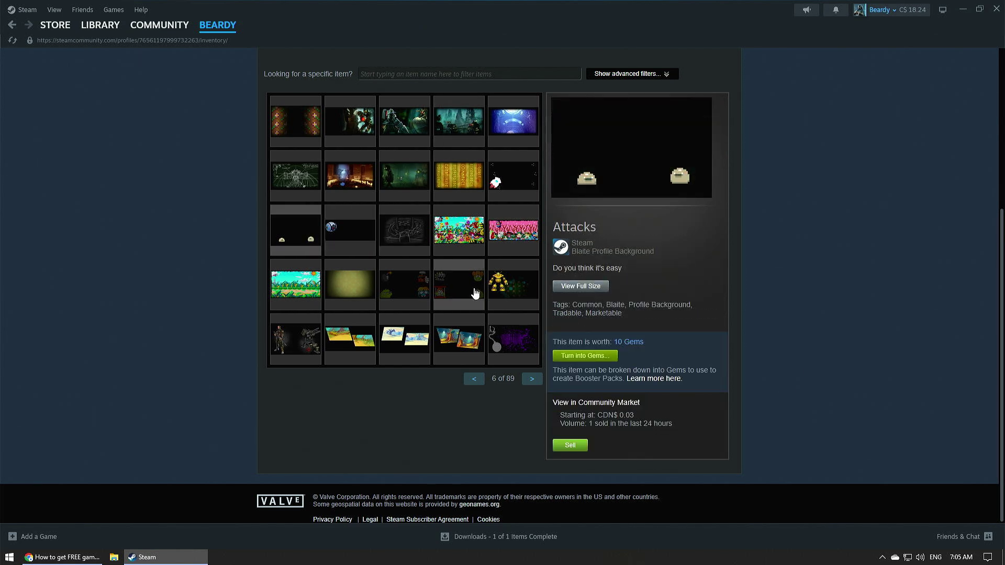
pyautogui.click(413, 339)
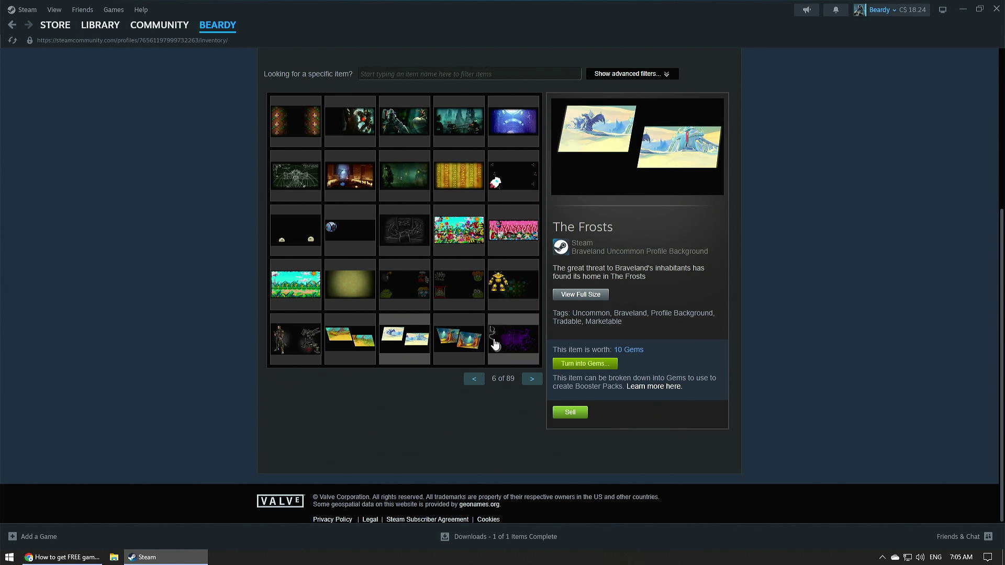
pyautogui.click(512, 339)
# Go to inventory page 7 and examine the Waterfall background's gem worth and market price.
pyautogui.click(532, 379)
pyautogui.click(461, 238)
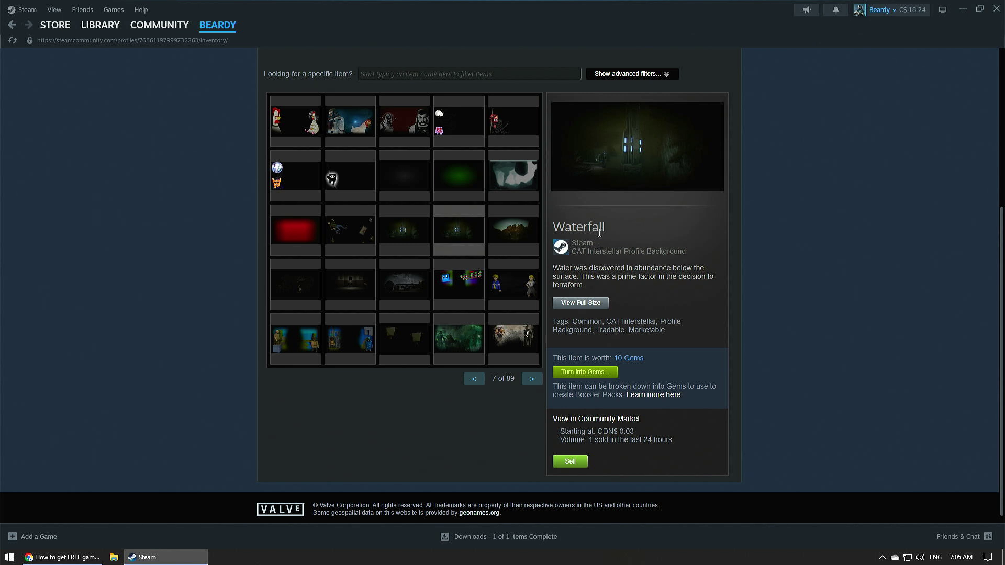
pyautogui.scroll(2, 694, 278)
pyautogui.scroll(-1, 590, 317)
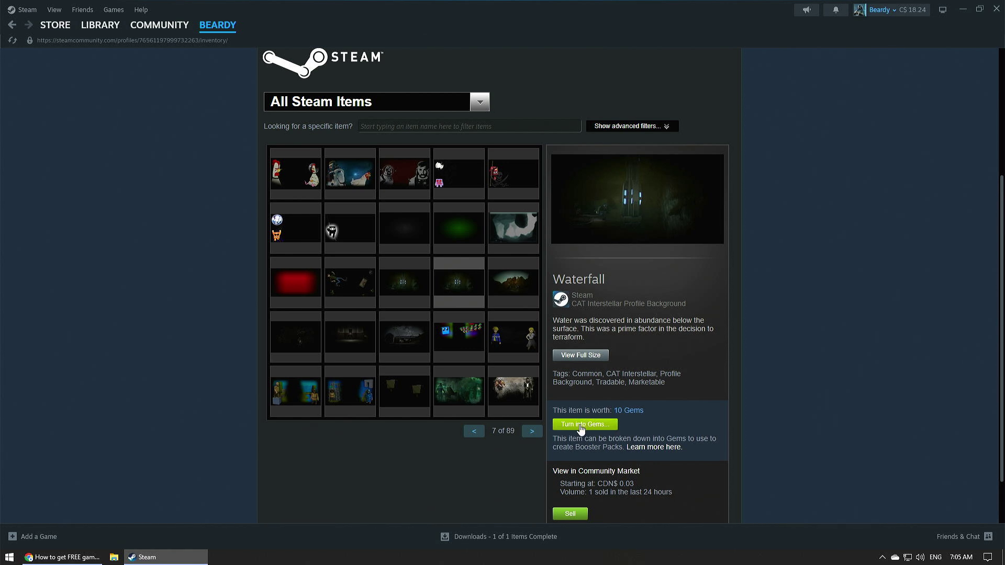
pyautogui.scroll(-1, 607, 474)
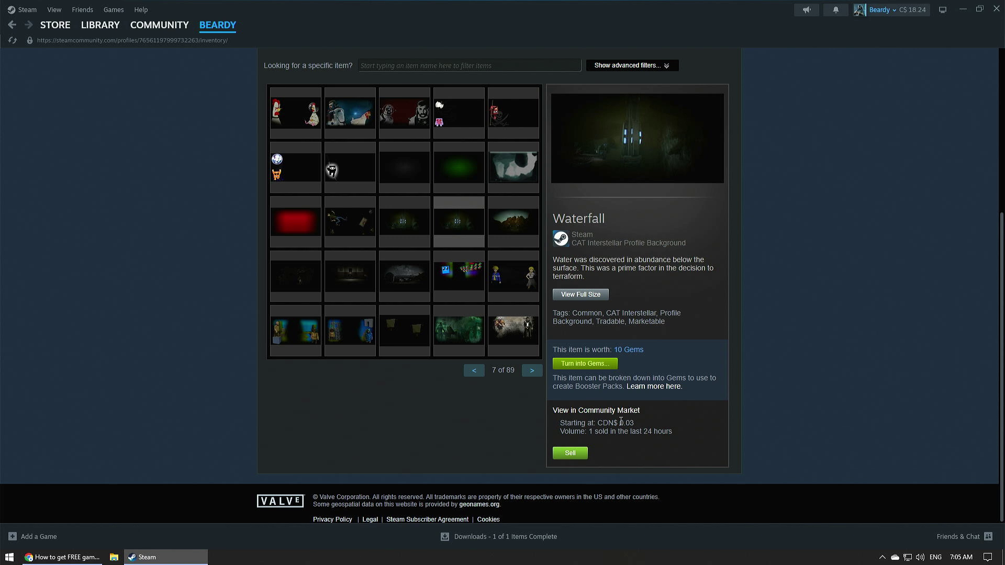
# Check what selling Waterfall would pay out by entering a buyer price of CDN$ .03, and close the sale form without listing it.
pyautogui.click(572, 453)
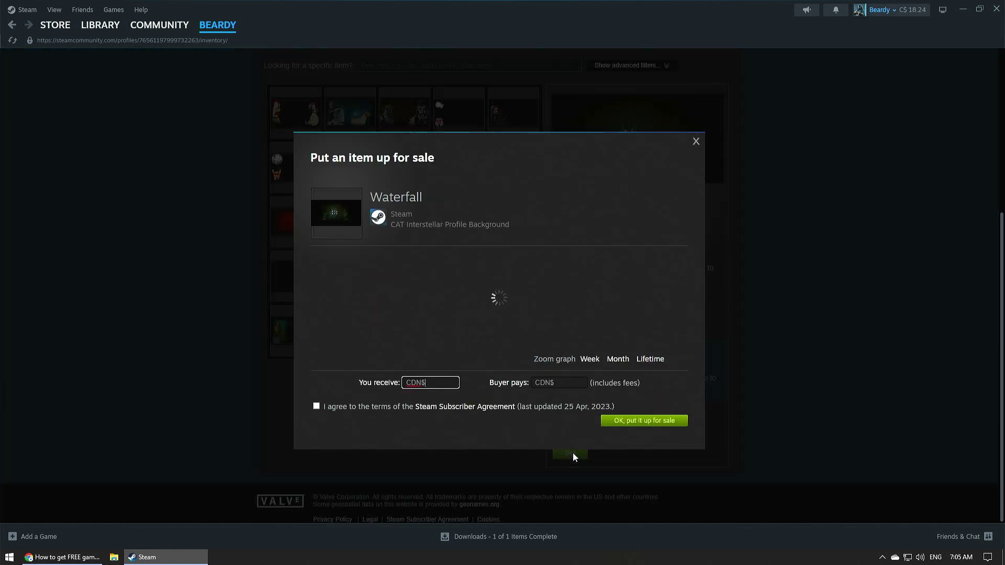
pyautogui.press('Tab')
pyautogui.write('.03')
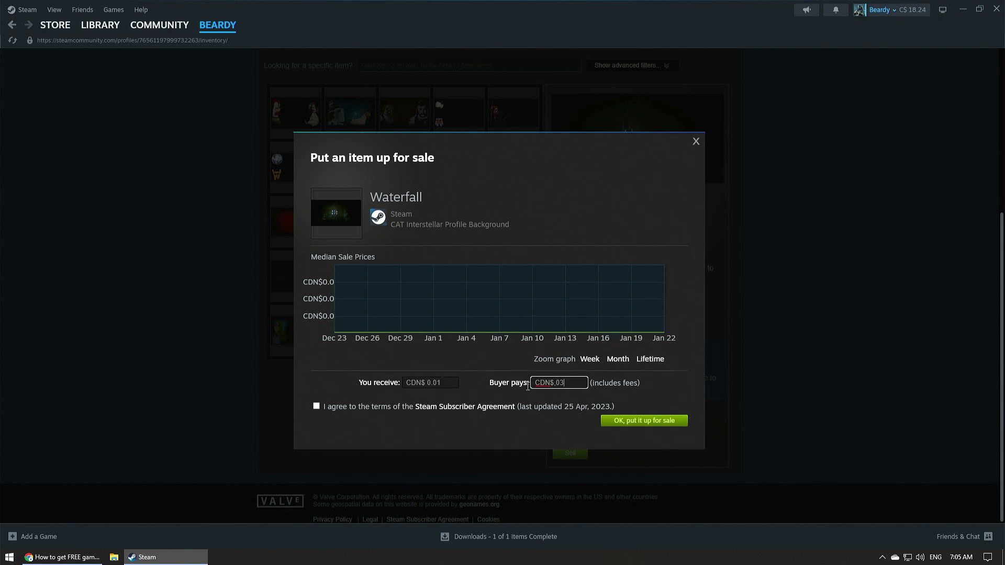
pyautogui.click(440, 383)
pyautogui.click(694, 141)
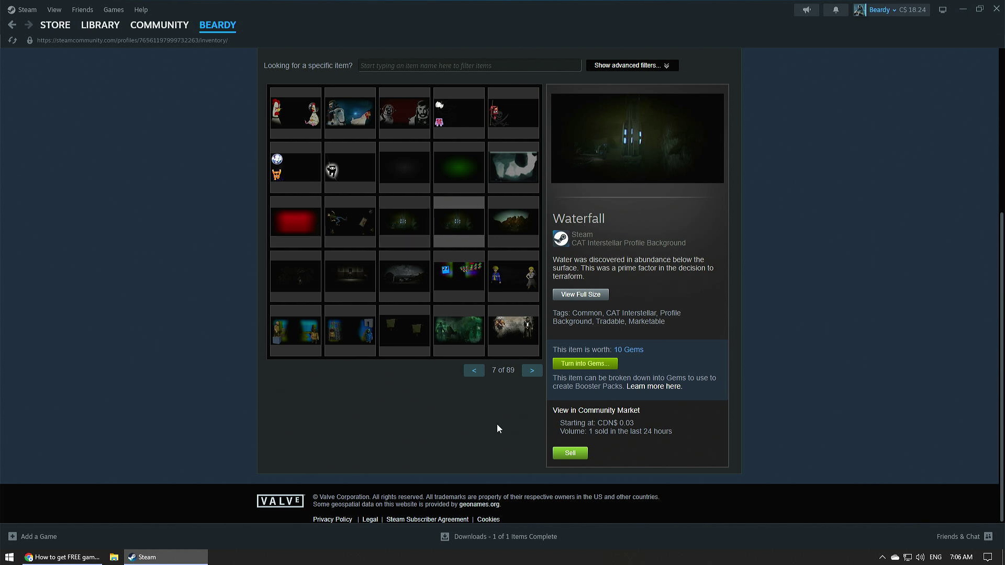
# Go to inventory page 8 and check the gem worth of its backgrounds, including Theater Sky, Blue Lands, Invasion and Shamaness.
pyautogui.scroll(2, 498, 424)
pyautogui.scroll(-2, 505, 294)
pyautogui.click(532, 371)
pyautogui.click(510, 335)
pyautogui.click(456, 180)
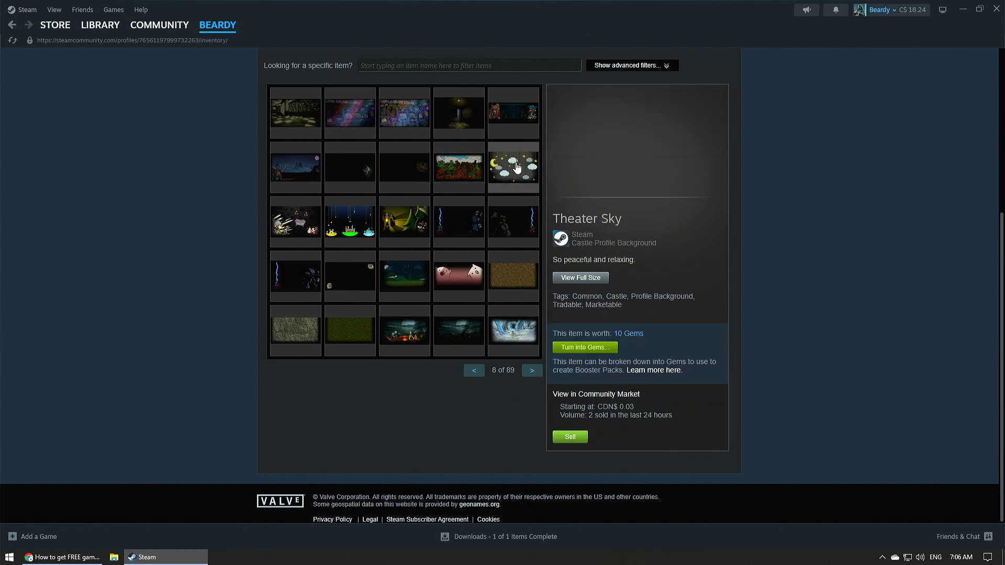
pyautogui.click(303, 174)
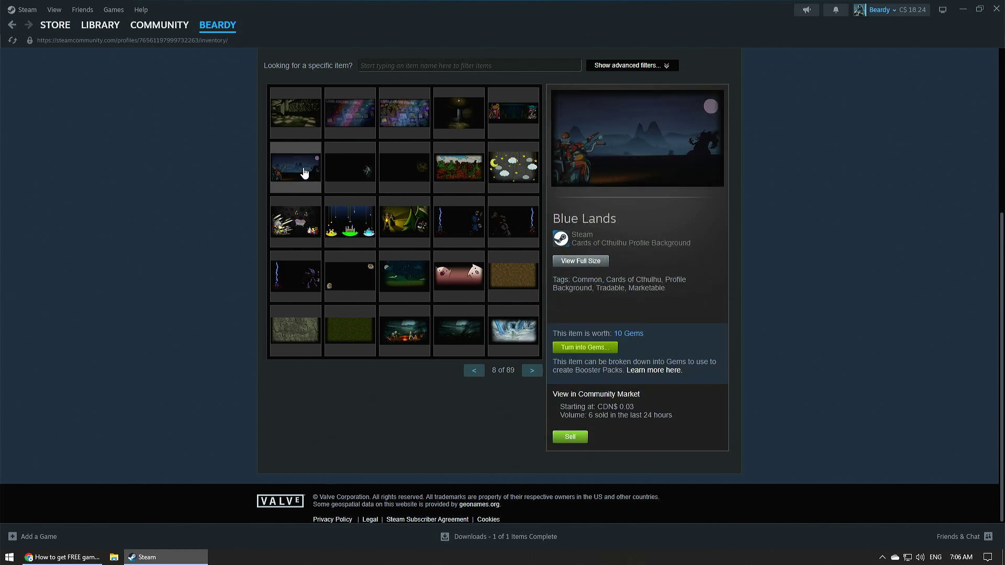
pyautogui.click(298, 229)
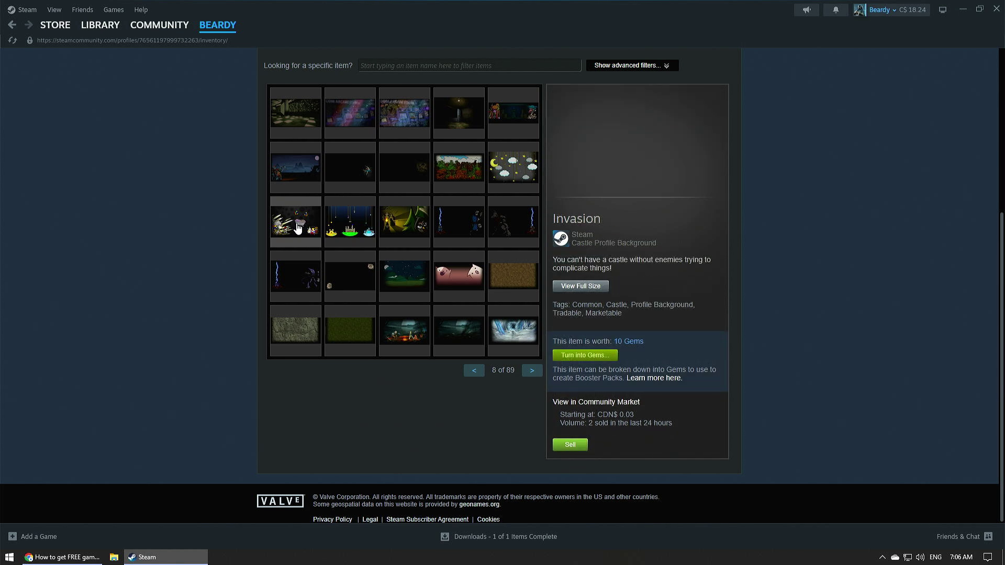
pyautogui.click(298, 283)
# Check the gem worth of For the Motherland - Greyscale on page 9 and of Gunfighters and Camo on page 10.
pyautogui.click(531, 370)
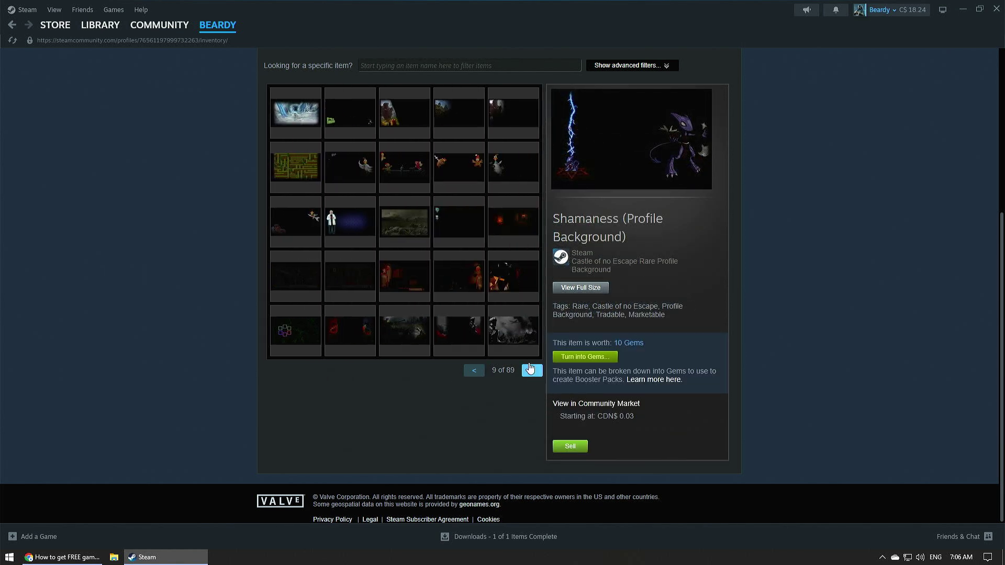
pyautogui.click(513, 332)
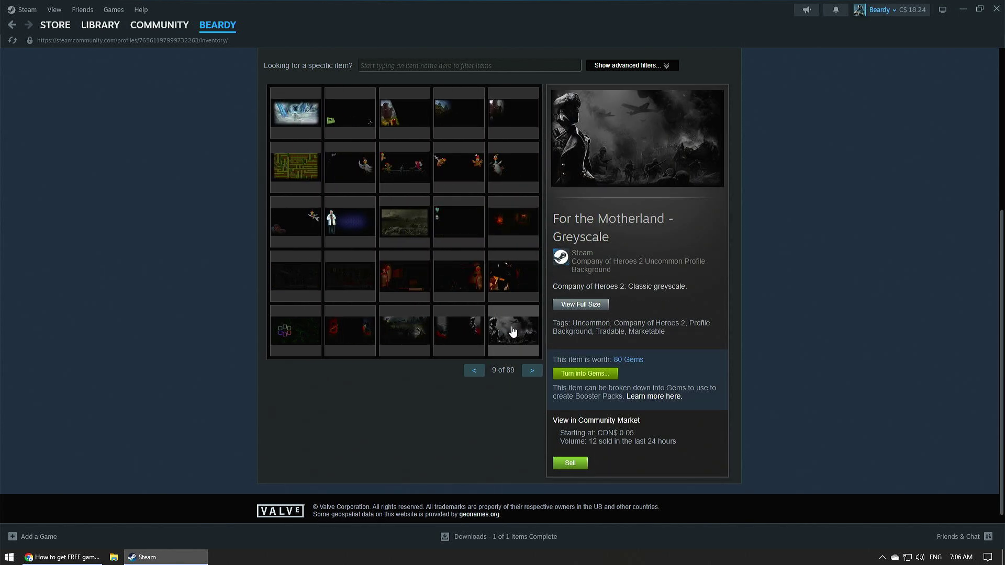
pyautogui.click(532, 372)
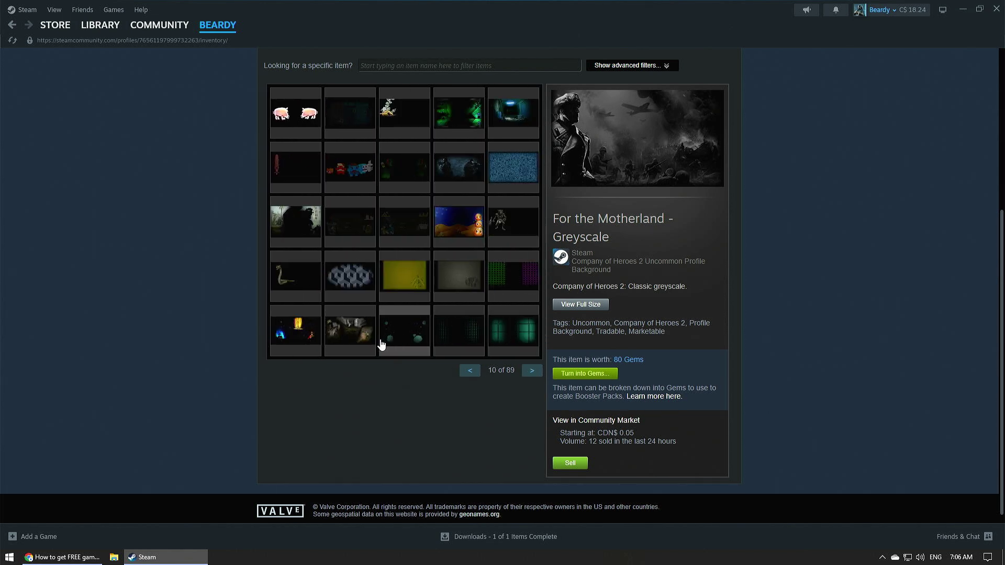
pyautogui.click(355, 330)
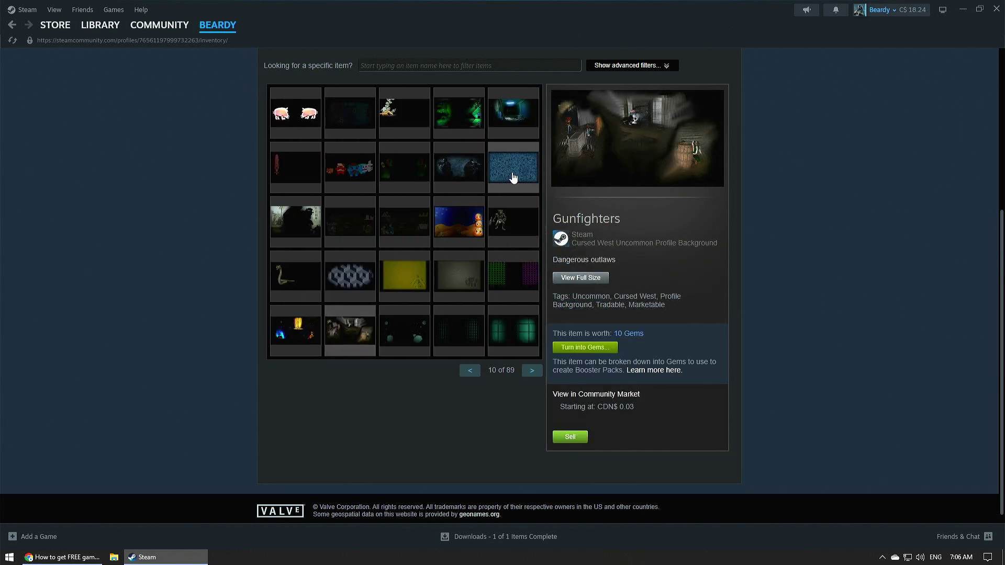
pyautogui.click(513, 177)
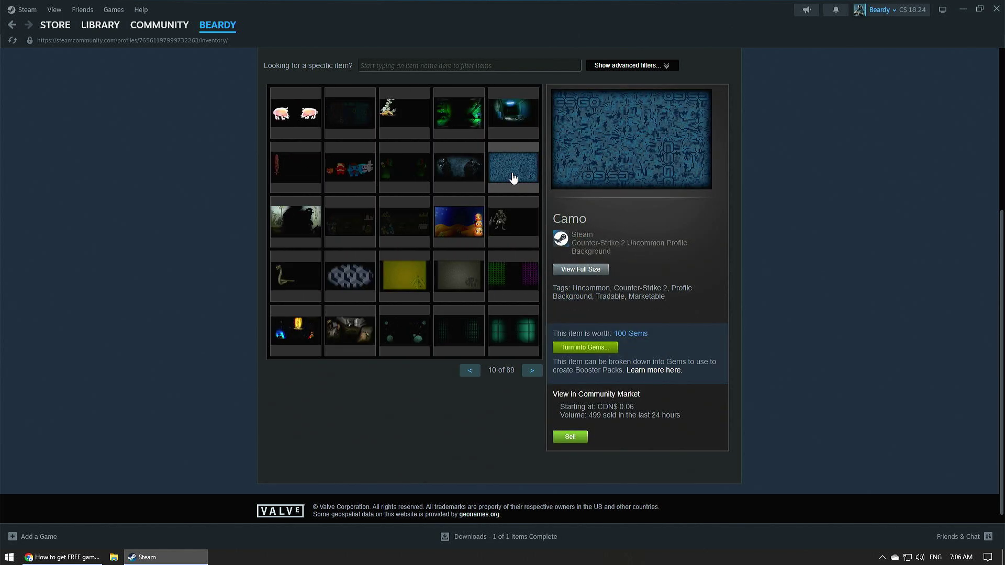
# Browse ahead to inventory page 12 and go back toward the page holding the Camo background.
pyautogui.click(532, 372)
pyautogui.click(532, 373)
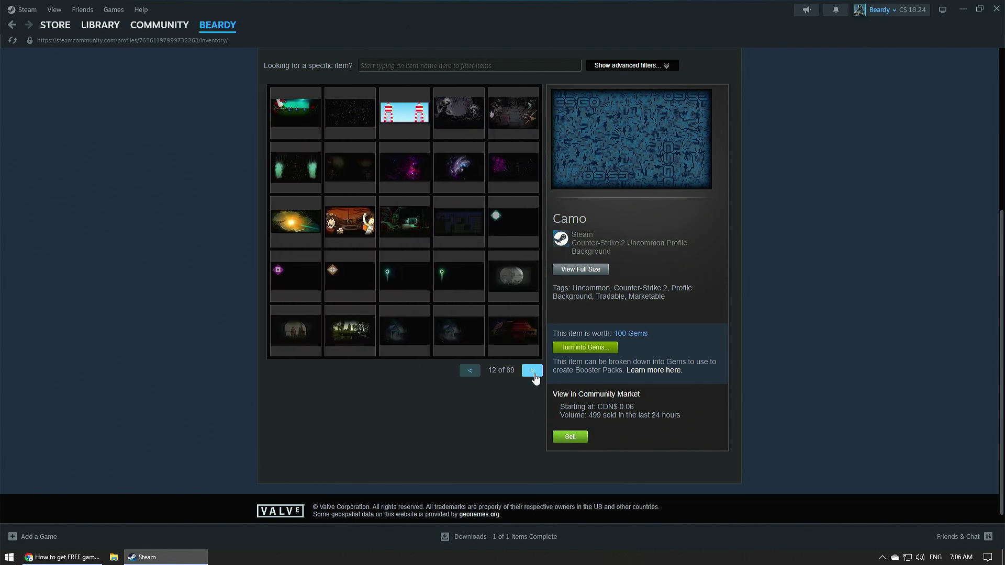
pyautogui.click(469, 371)
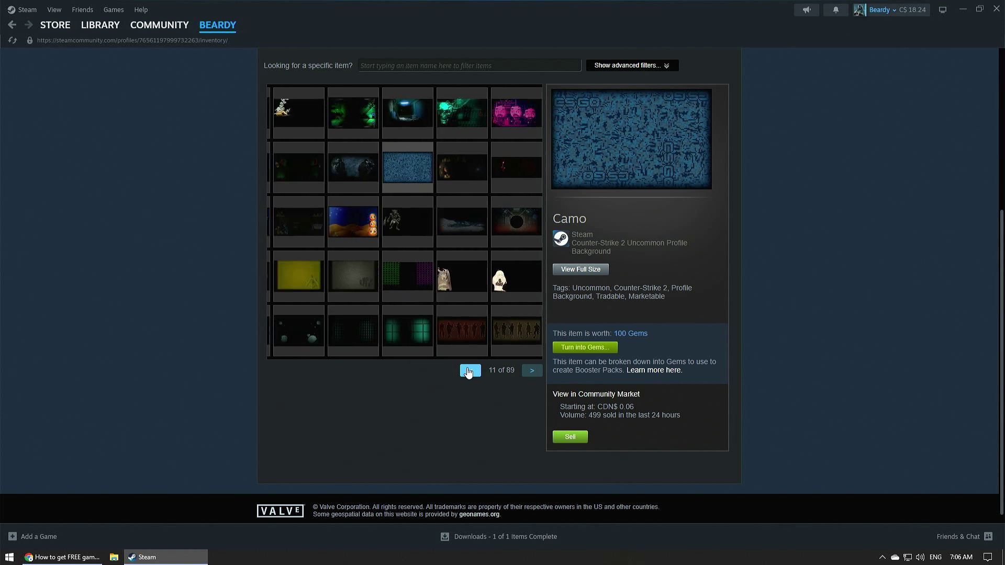
# Go back to inventory page 5 and check the gem worth and market price of the Beats Fever background.
pyautogui.click(469, 372)
pyautogui.click(469, 371)
pyautogui.click(468, 372)
pyautogui.click(469, 372)
pyautogui.click(469, 373)
pyautogui.click(469, 372)
pyautogui.click(470, 339)
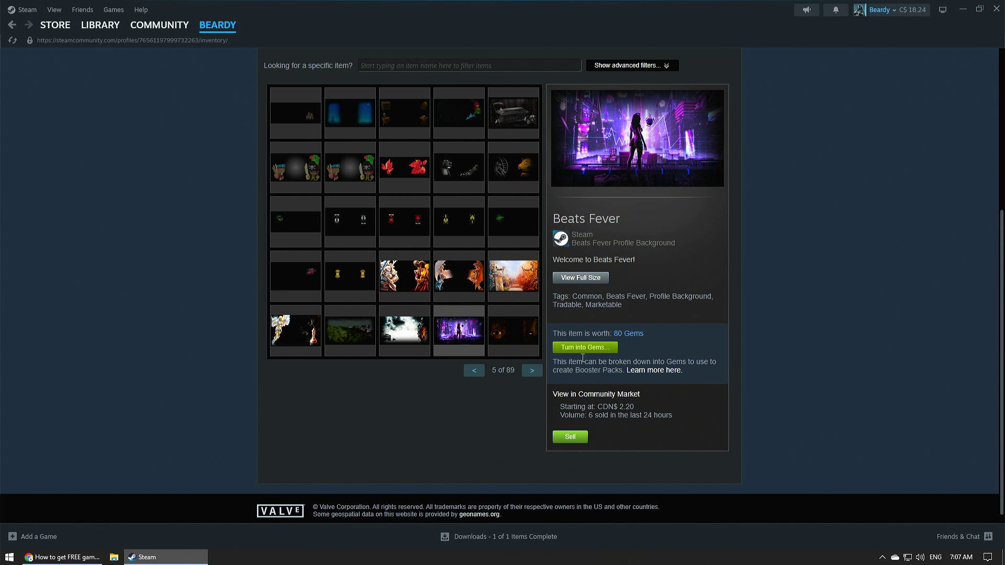
# Return to the first page of the Steam inventory, where the gems and sacks are kept.
pyautogui.scroll(4, 463, 334)
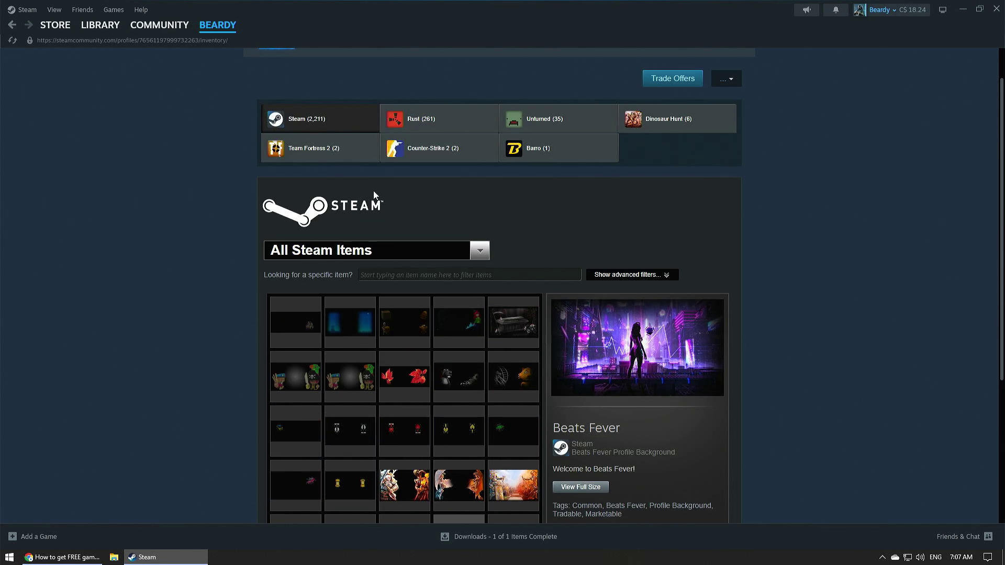
pyautogui.scroll(-3, 574, 435)
pyautogui.click(475, 425)
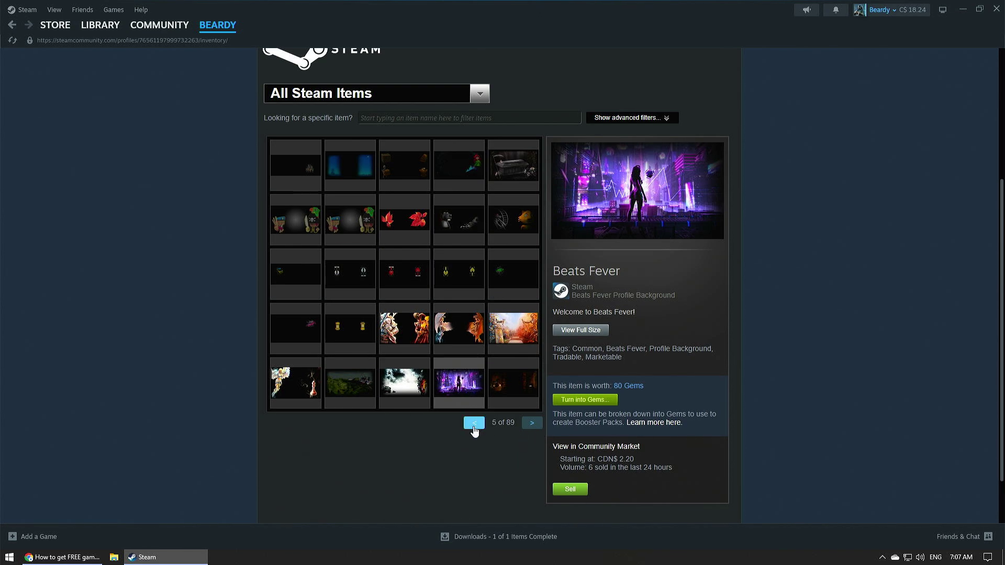
pyautogui.click(475, 425)
pyautogui.click(475, 424)
pyautogui.click(475, 425)
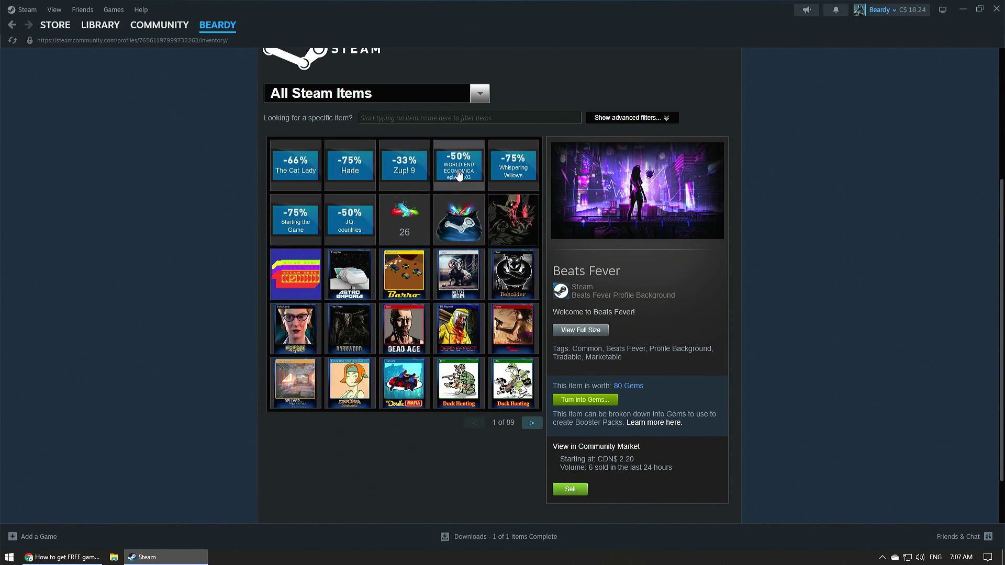
# Unpack one Sack of Gems into loose gems and dismiss the confirmation.
pyautogui.click(460, 225)
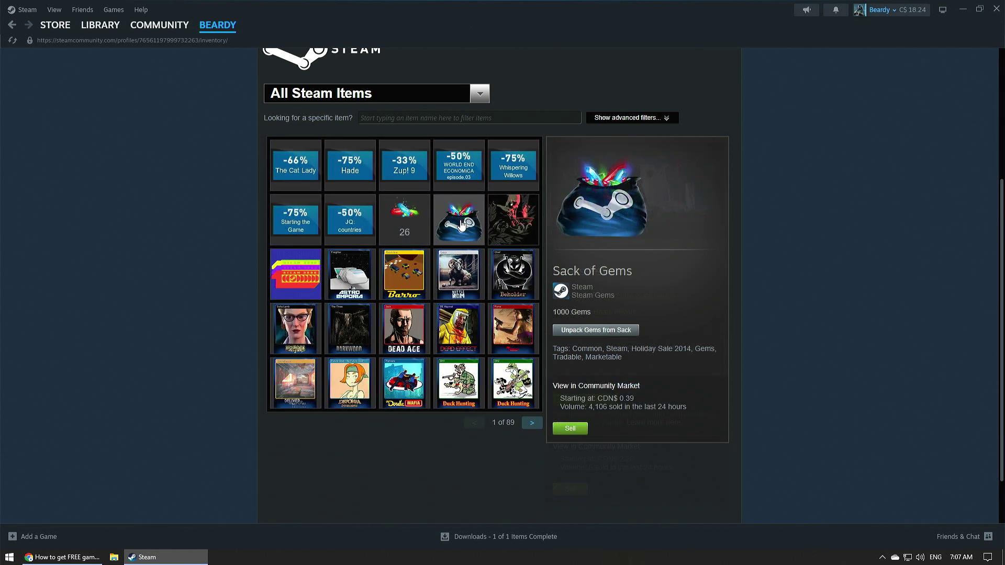
pyautogui.click(576, 331)
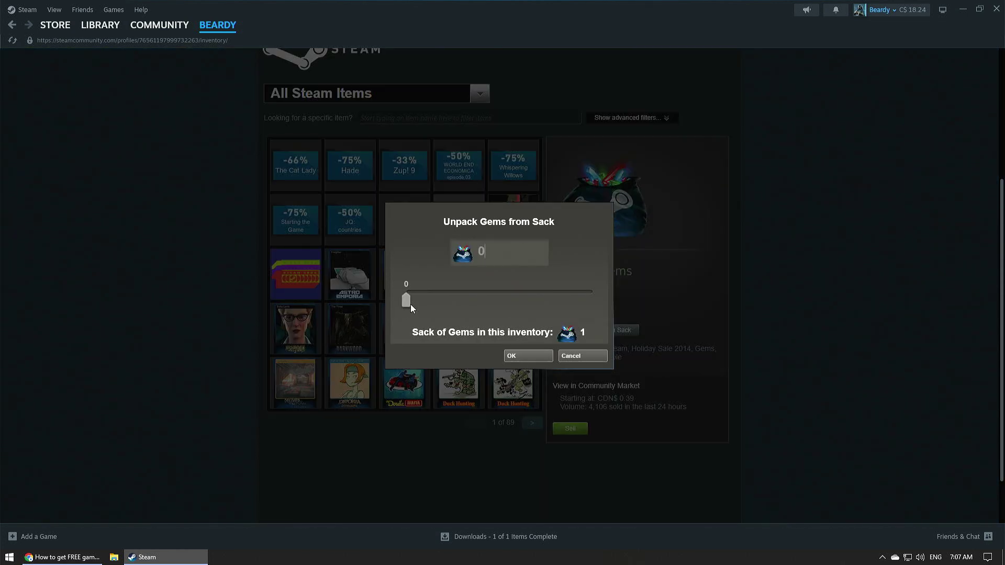
pyautogui.moveTo(417, 303); pyautogui.dragTo(591, 301)
pyautogui.click(510, 355)
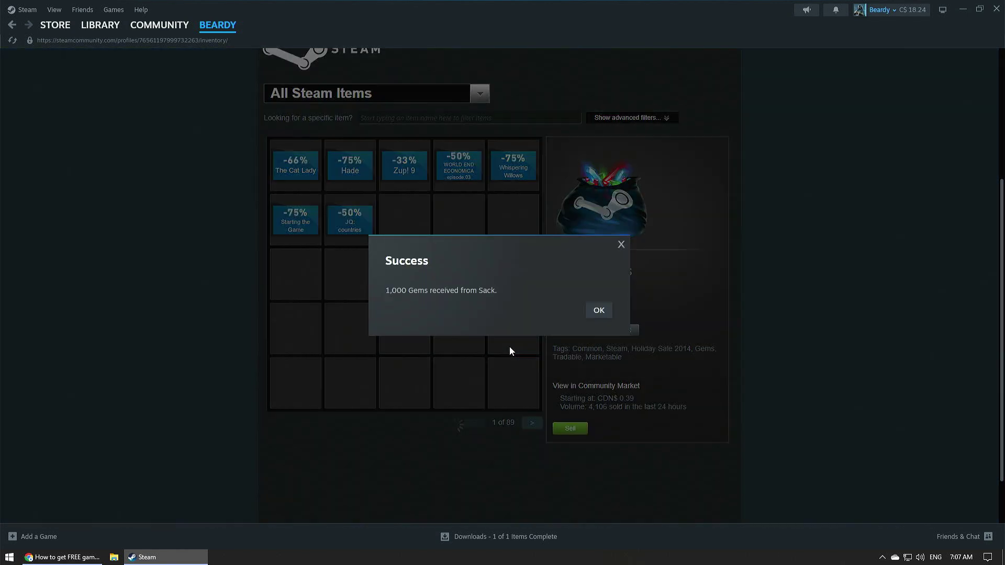
pyautogui.click(597, 311)
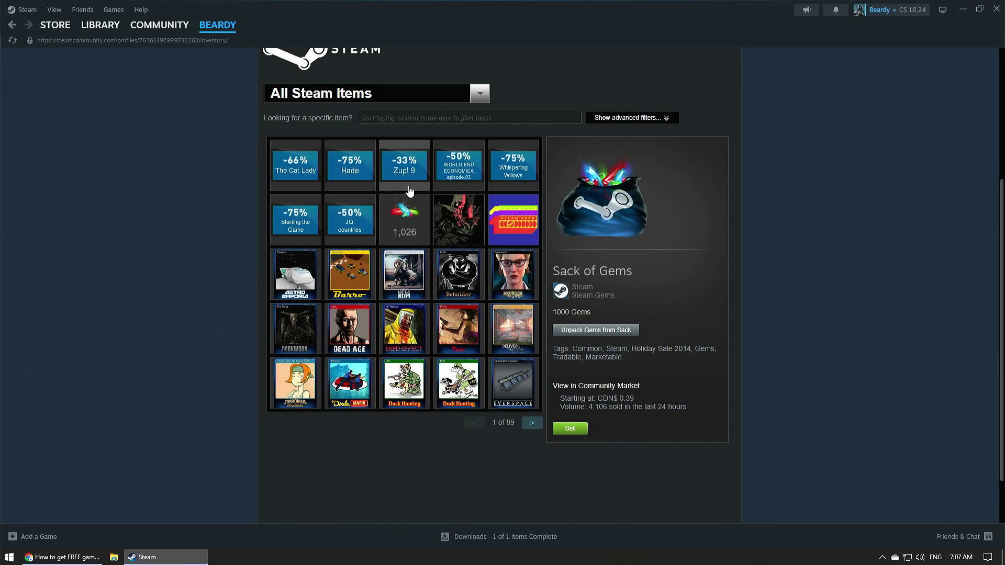
# Pack 1,000 of the loose gems into a sack and dismiss the confirmation.
pyautogui.click(404, 222)
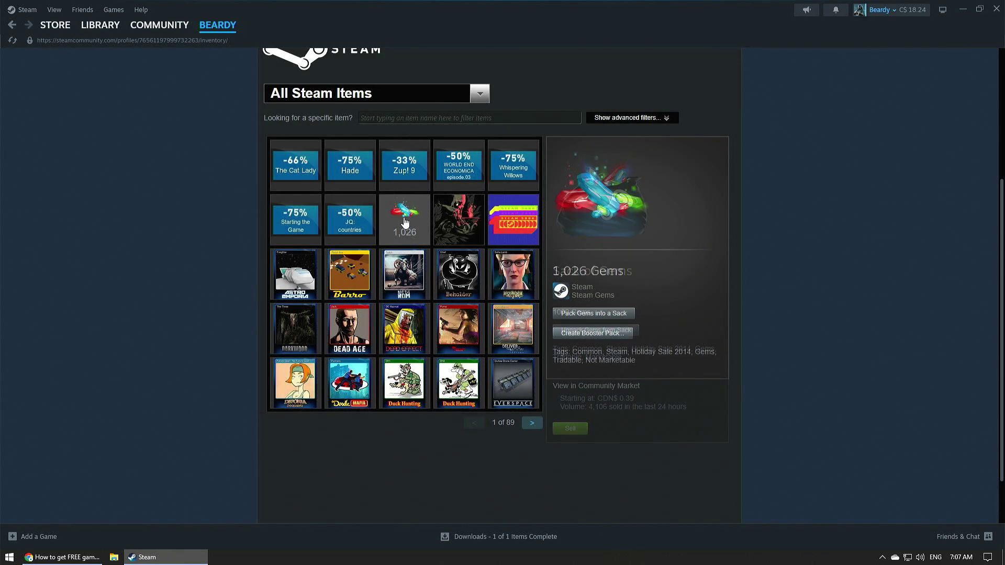
pyautogui.click(590, 314)
pyautogui.moveTo(406, 300); pyautogui.dragTo(621, 315)
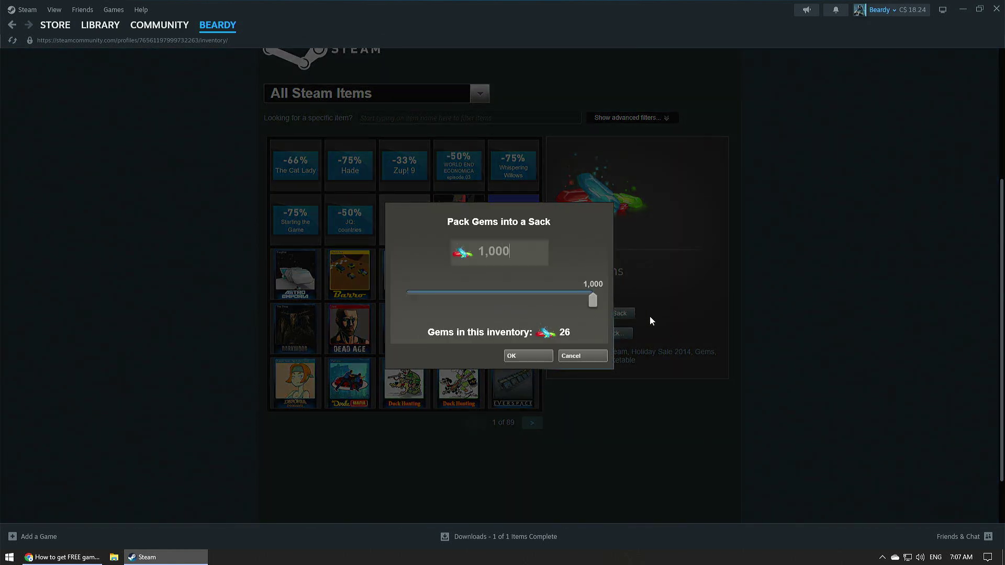
pyautogui.click(521, 357)
pyautogui.click(600, 312)
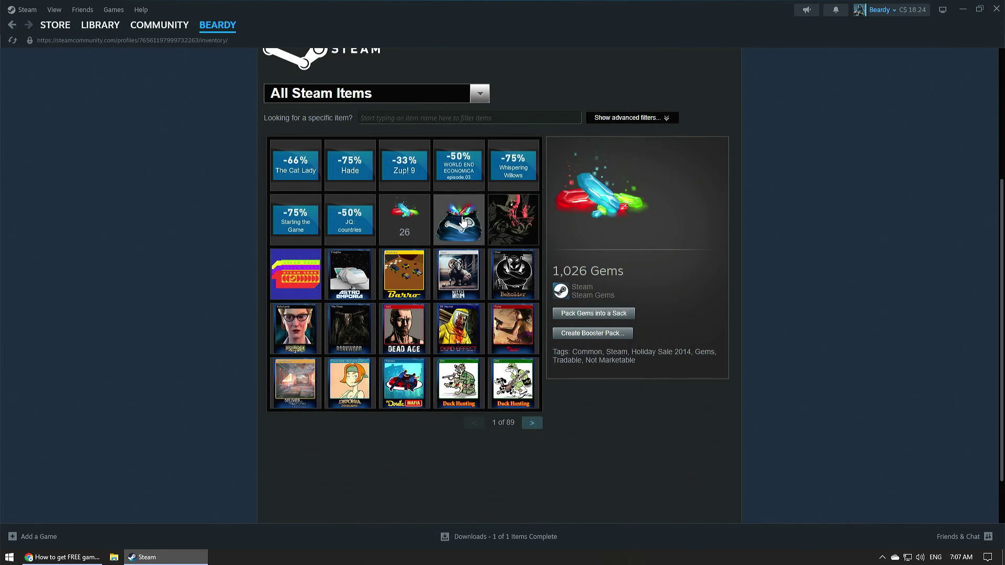
# Check what selling the Sack of Gems would pay out by entering a buyer price of CDN$ .38, and close the sale form without listing it.
pyautogui.click(462, 223)
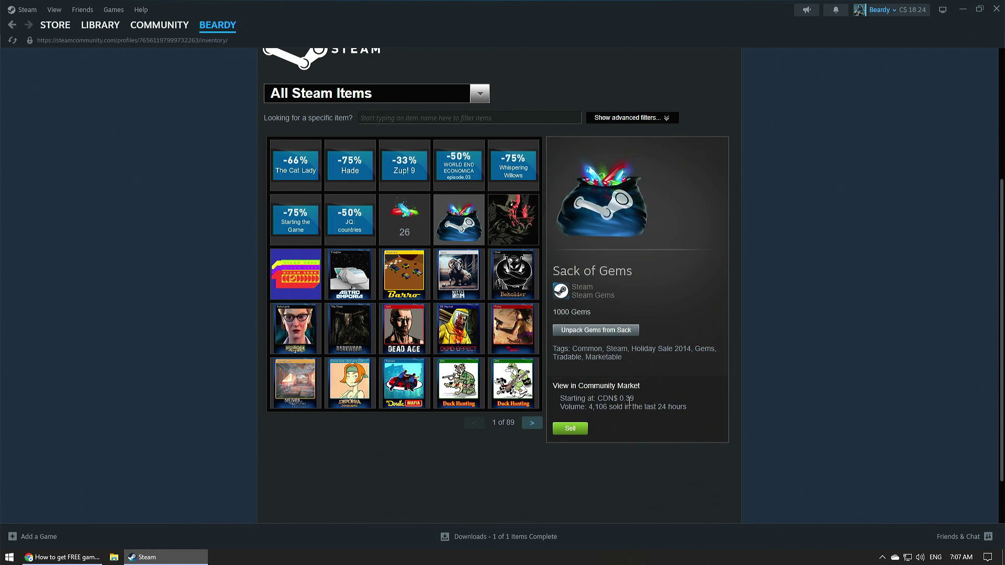
pyautogui.click(570, 428)
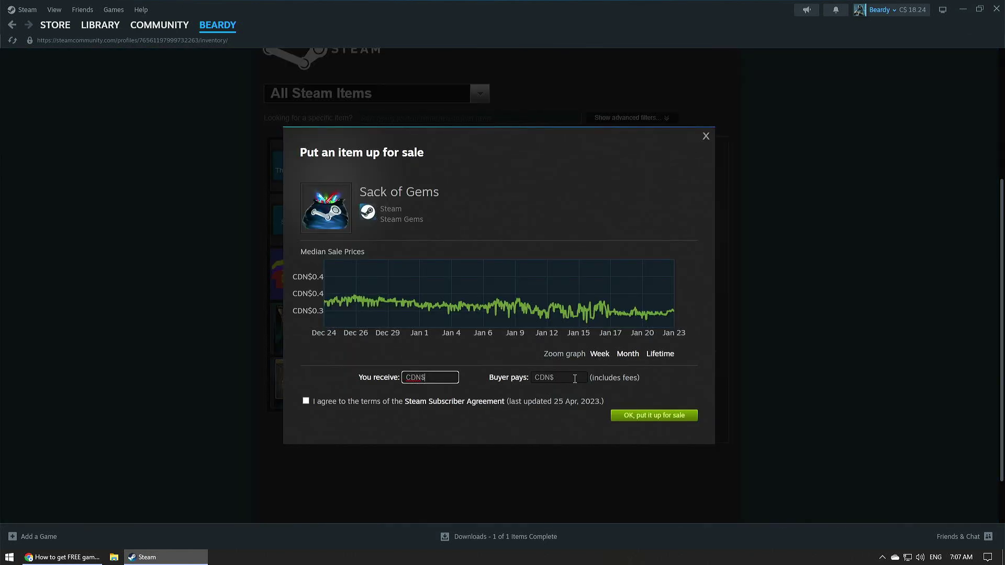
pyautogui.click(575, 378)
pyautogui.write('.38')
pyautogui.click(705, 139)
pyautogui.click(705, 138)
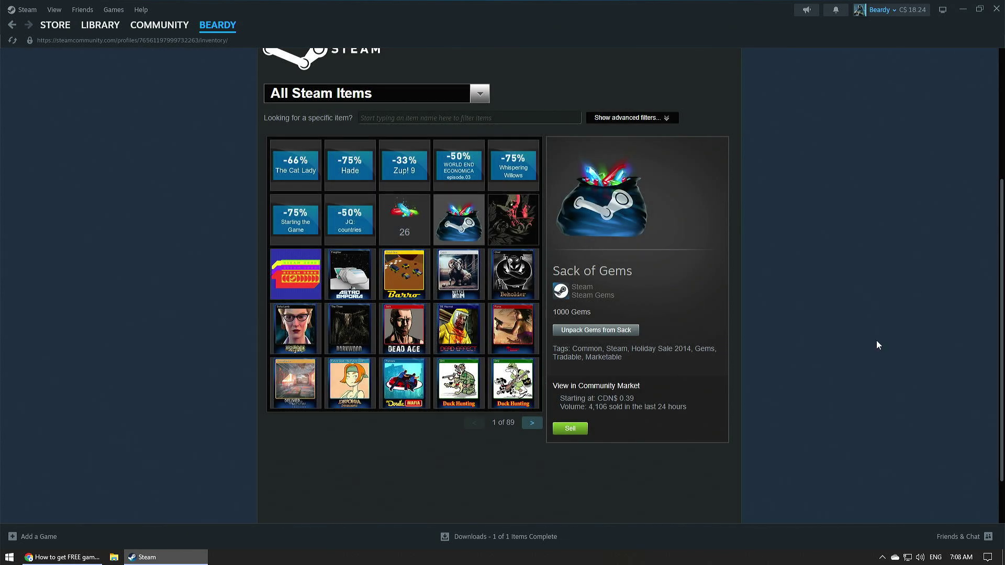
# Check the gem worth and market price of the Terbs spread background on inventory page 4, and continue to page 5.
pyautogui.scroll(-2, 504, 448)
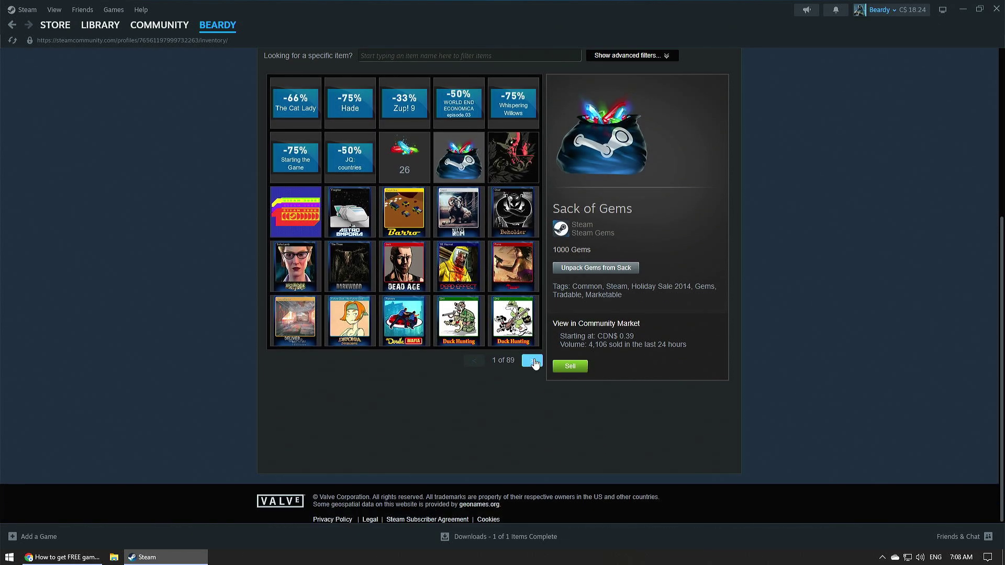
pyautogui.click(532, 360)
pyautogui.click(533, 360)
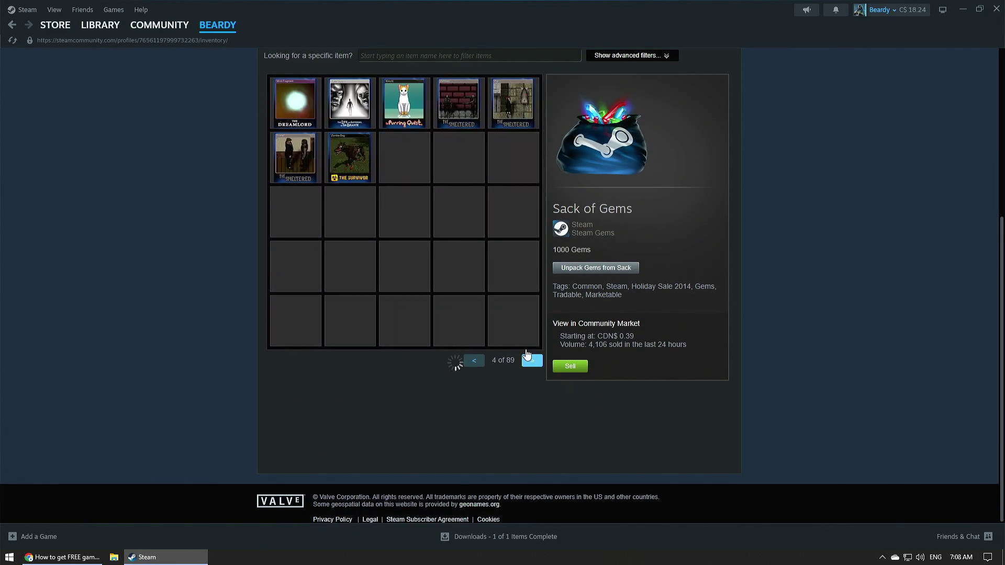
pyautogui.click(524, 326)
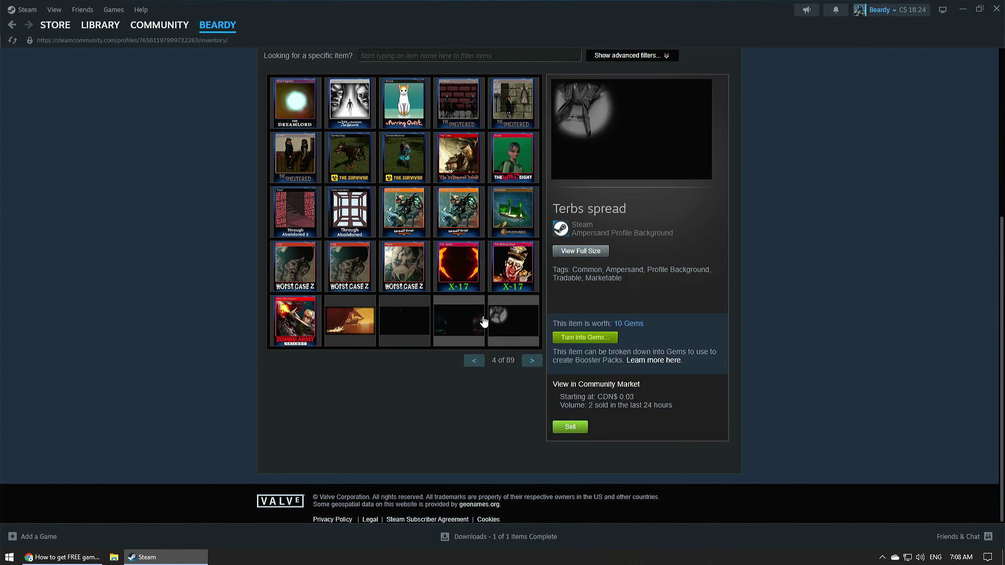
pyautogui.click(530, 362)
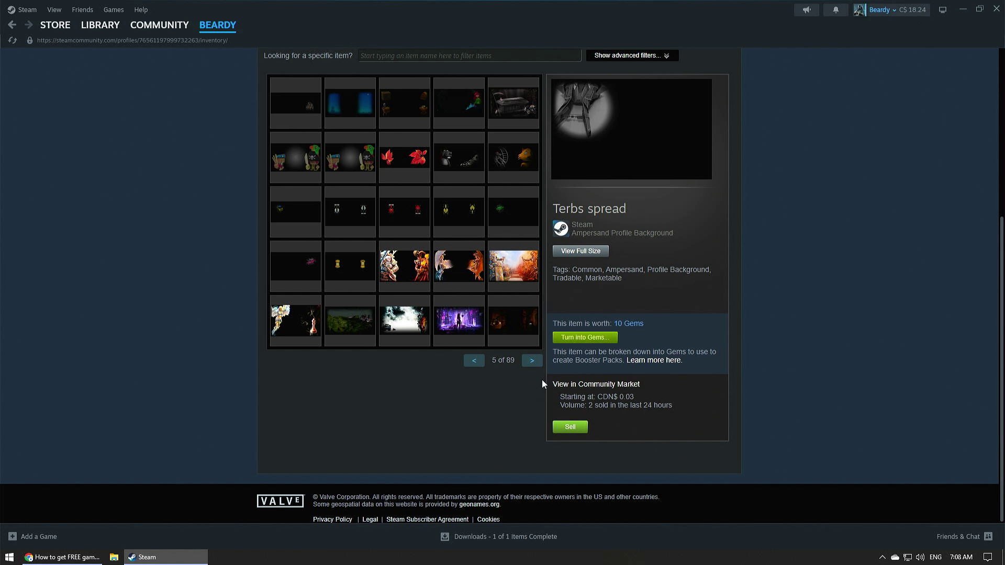
pyautogui.scroll(2, 730, 351)
pyautogui.scroll(-2, 773, 412)
pyautogui.scroll(5, 790, 393)
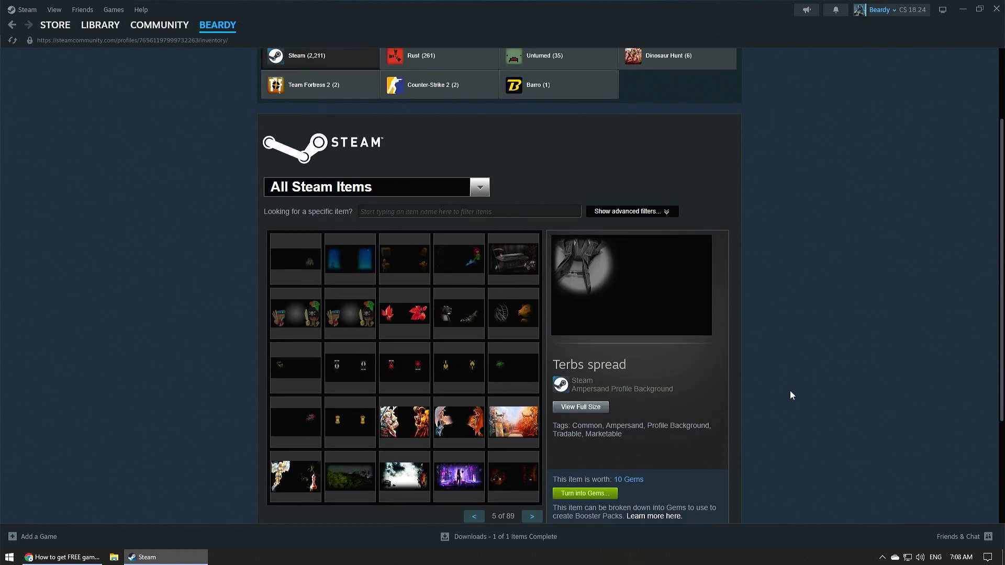
pyautogui.scroll(-3, 790, 392)
pyautogui.scroll(-2, 791, 395)
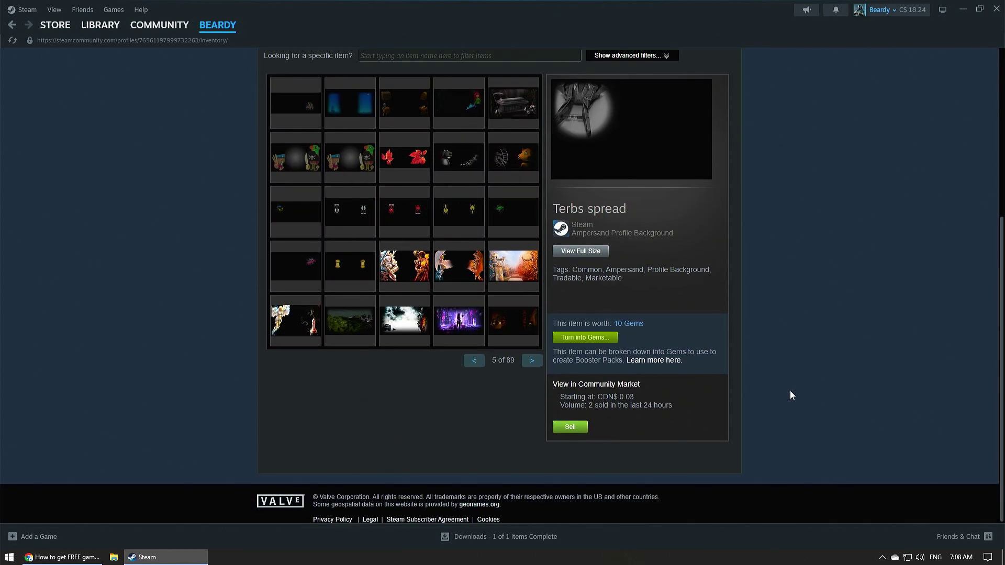
pyautogui.scroll(2, 790, 392)
pyautogui.scroll(-2, 790, 392)
pyautogui.scroll(3, 790, 390)
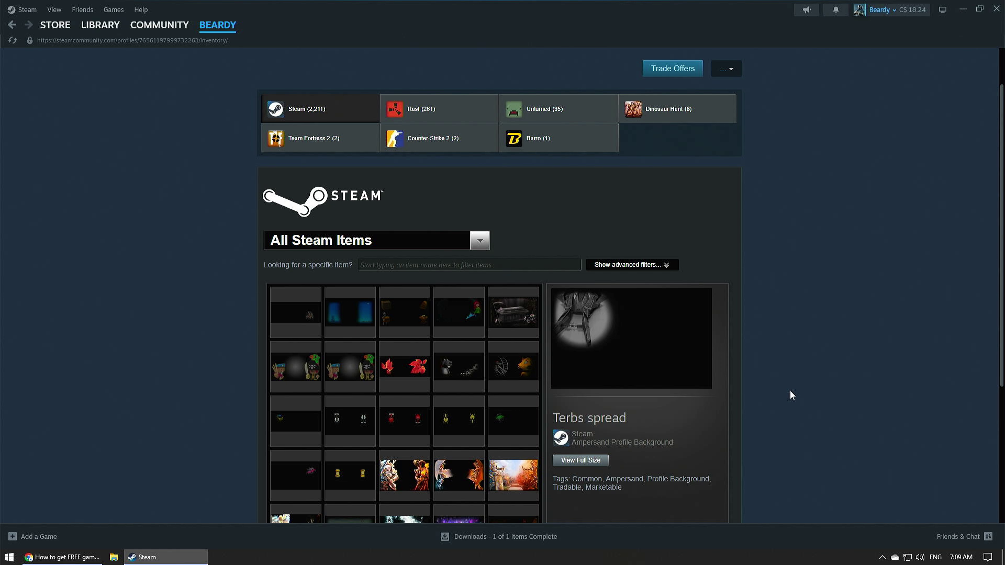
pyautogui.scroll(-1, 628, 393)
pyautogui.scroll(-3, 730, 332)
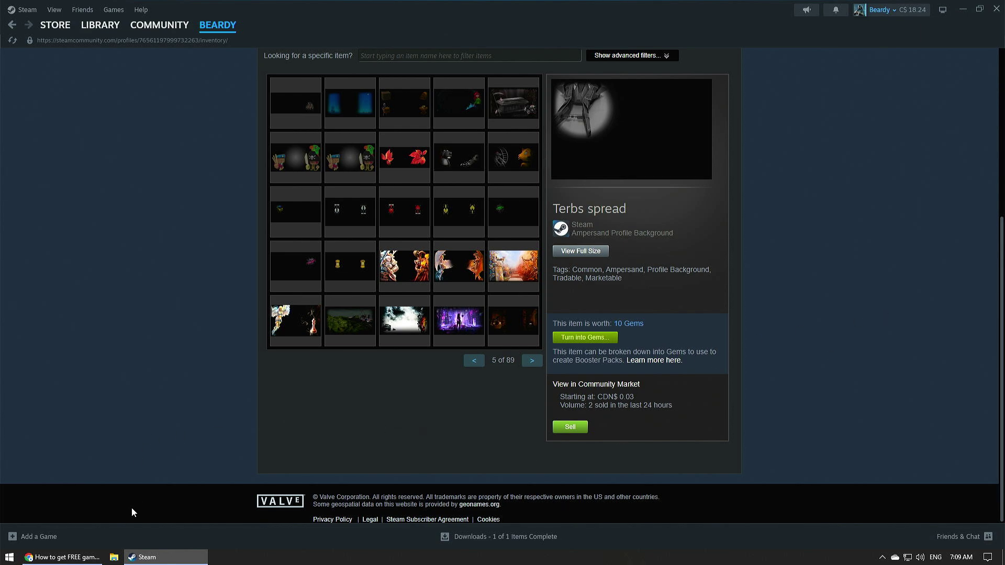
# Switch to Chrome and read the viewer comments under the YouTube video "How to get FREE games with trading cards on Steam!".
pyautogui.click(63, 556)
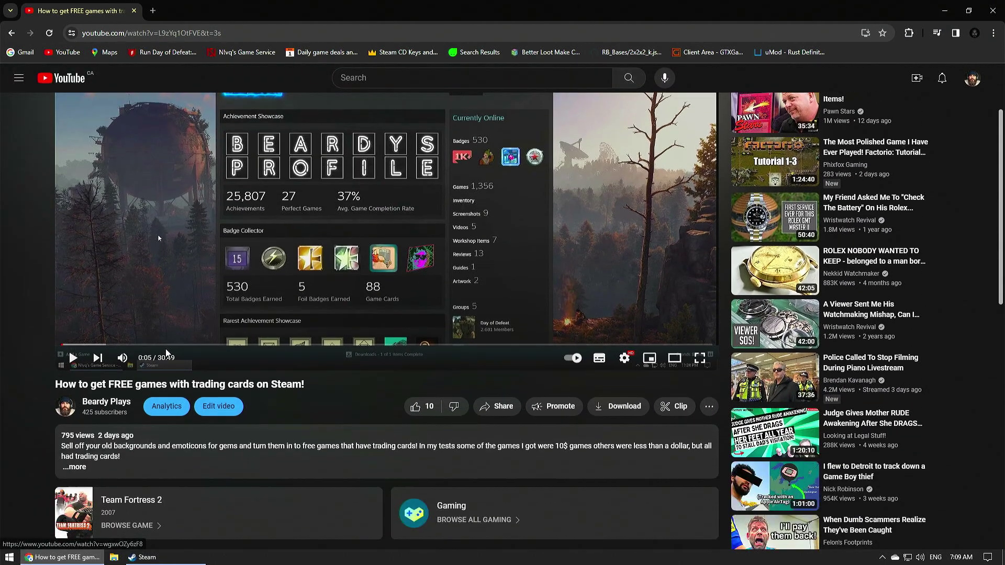
pyautogui.scroll(-10, 165, 352)
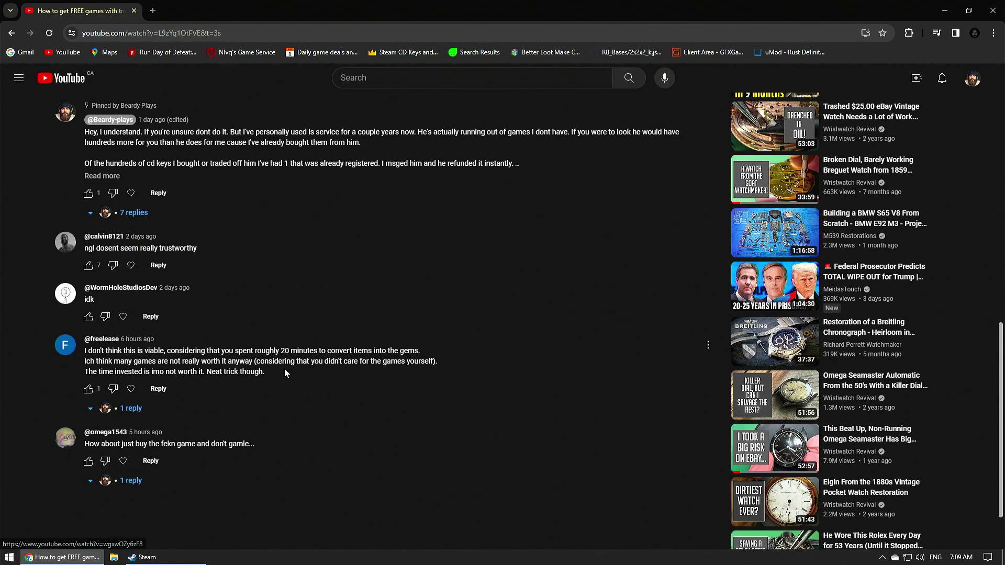
pyautogui.scroll(-3, 360, 428)
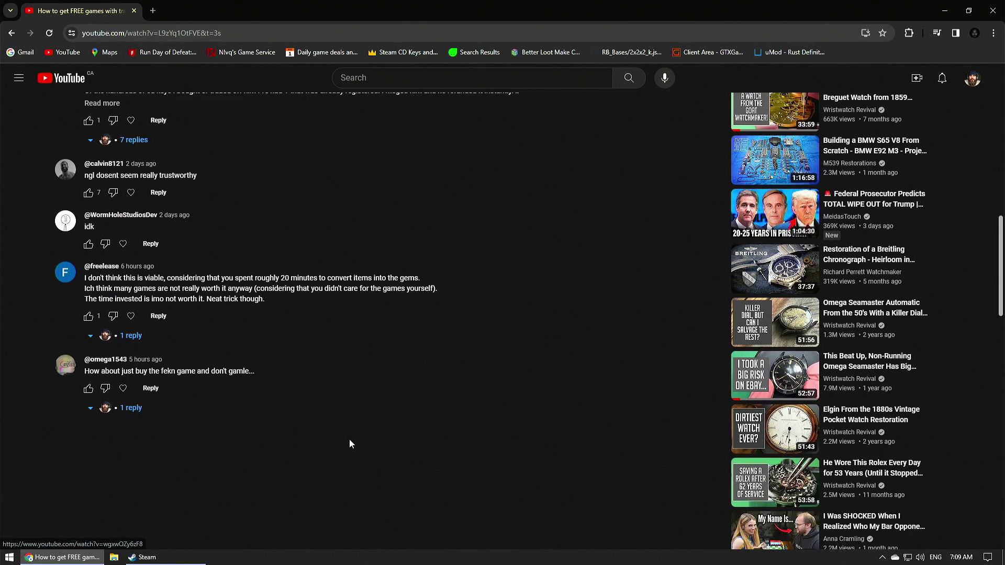
pyautogui.scroll(-1, 344, 446)
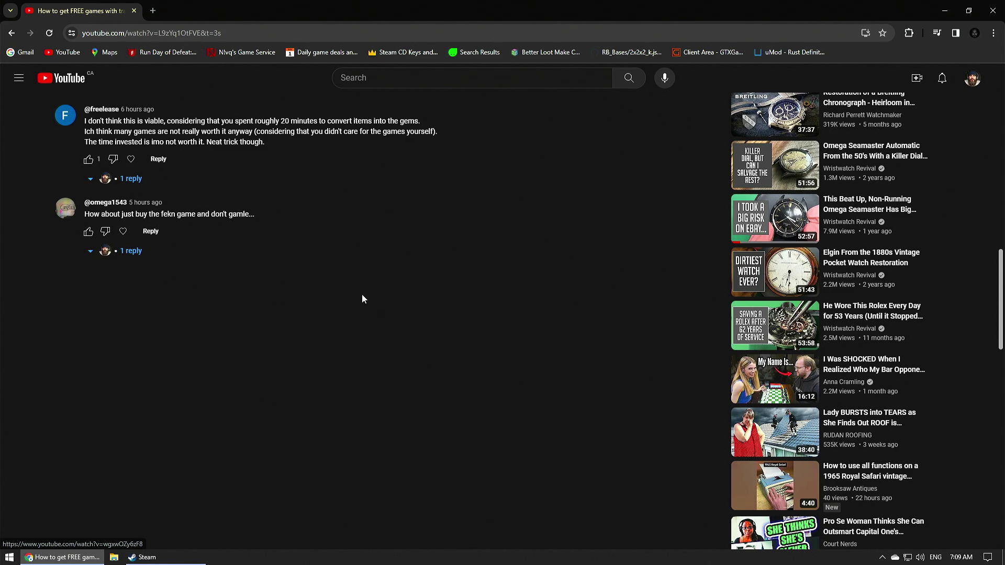
pyautogui.scroll(10, 227, 393)
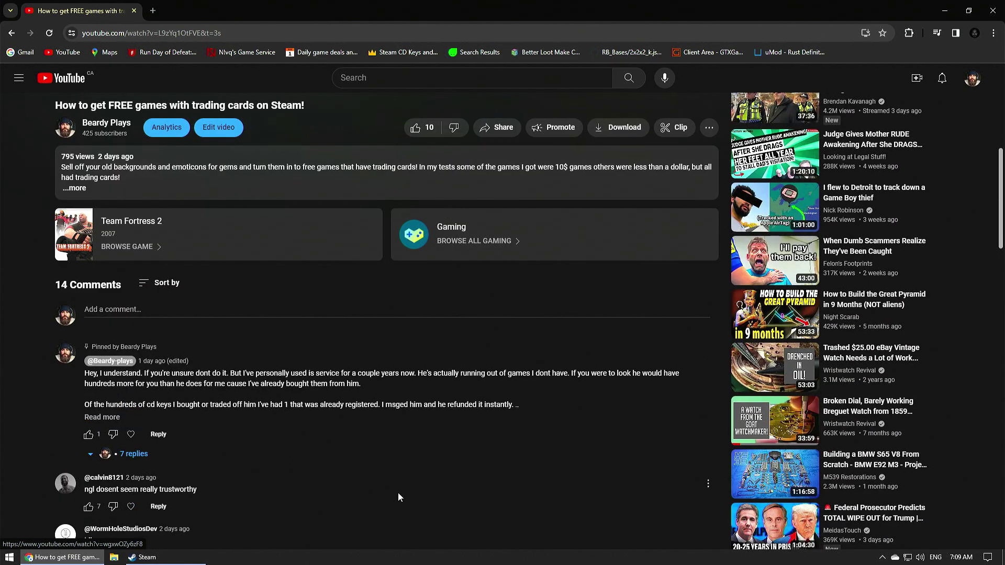
pyautogui.scroll(-4, 424, 516)
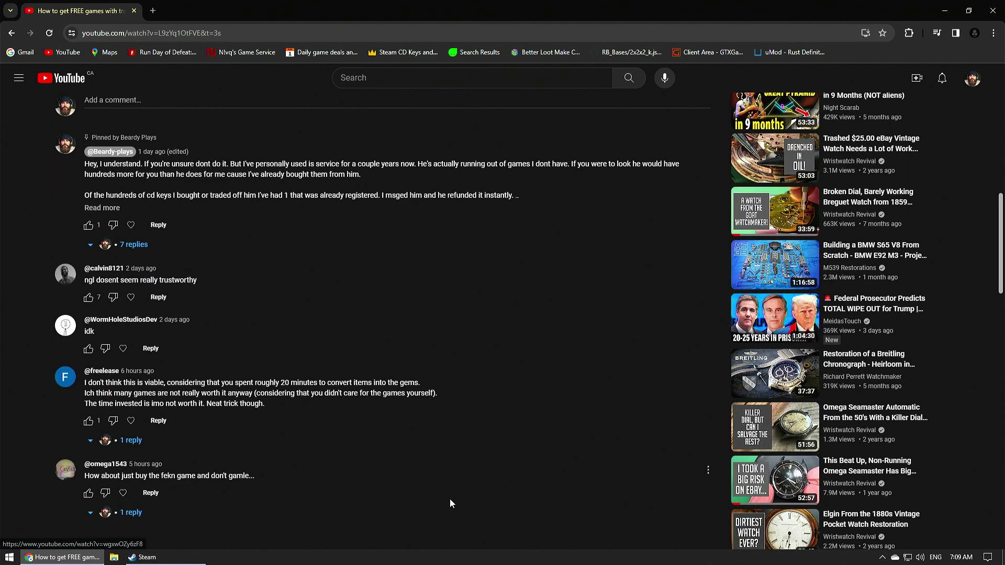
pyautogui.scroll(-1, 439, 493)
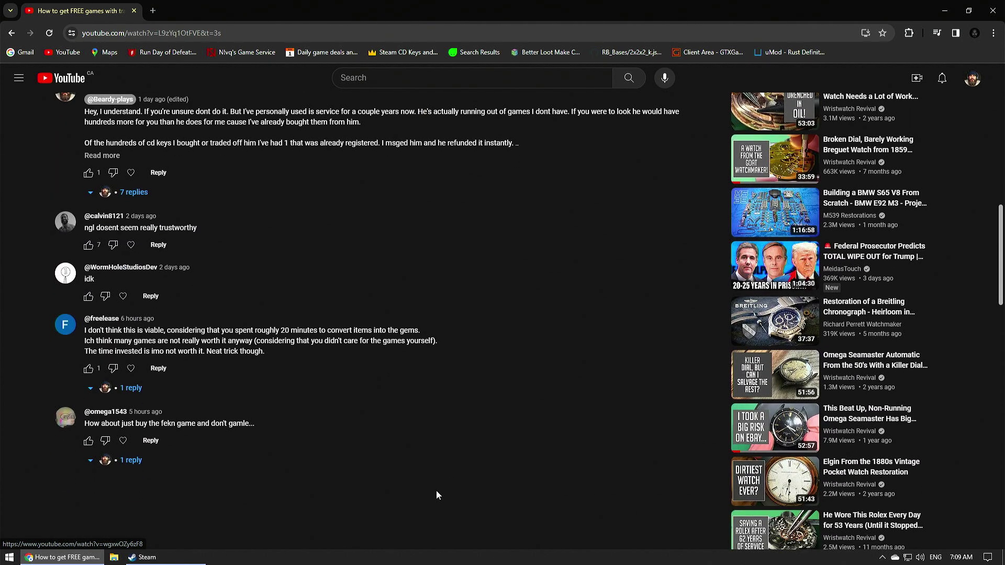
pyautogui.scroll(-6, 438, 469)
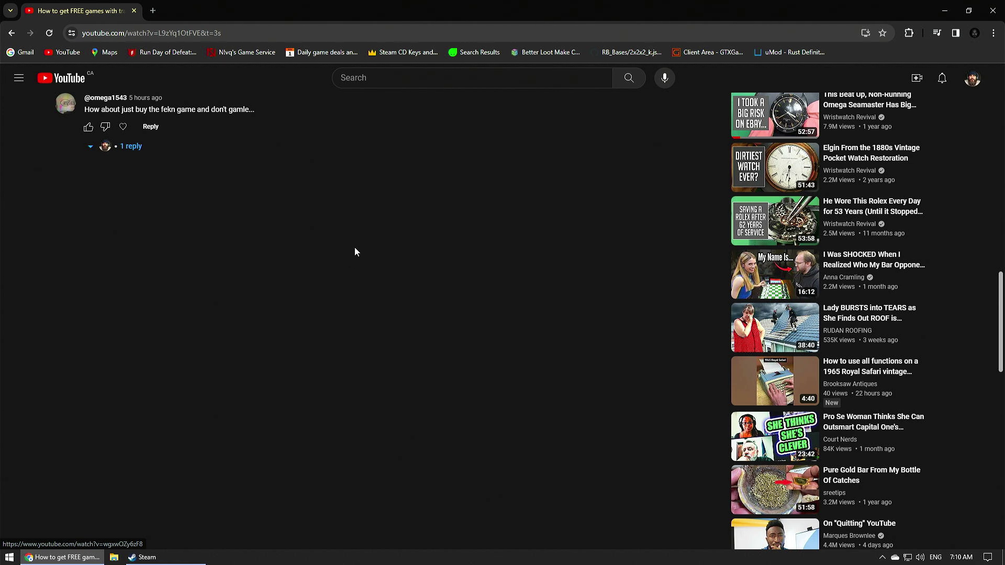
pyautogui.scroll(2, 359, 238)
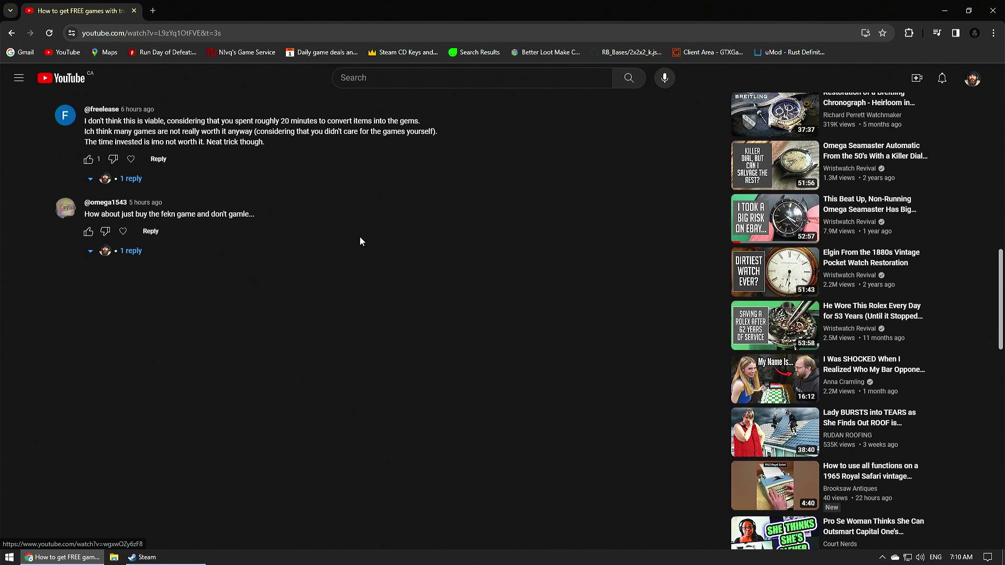
pyautogui.scroll(4, 378, 287)
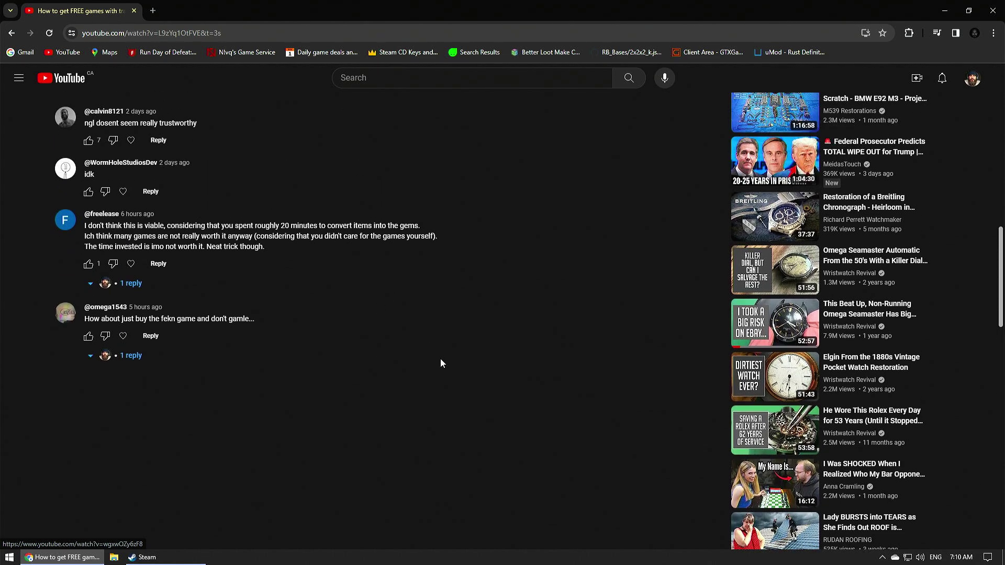
pyautogui.scroll(3, 436, 339)
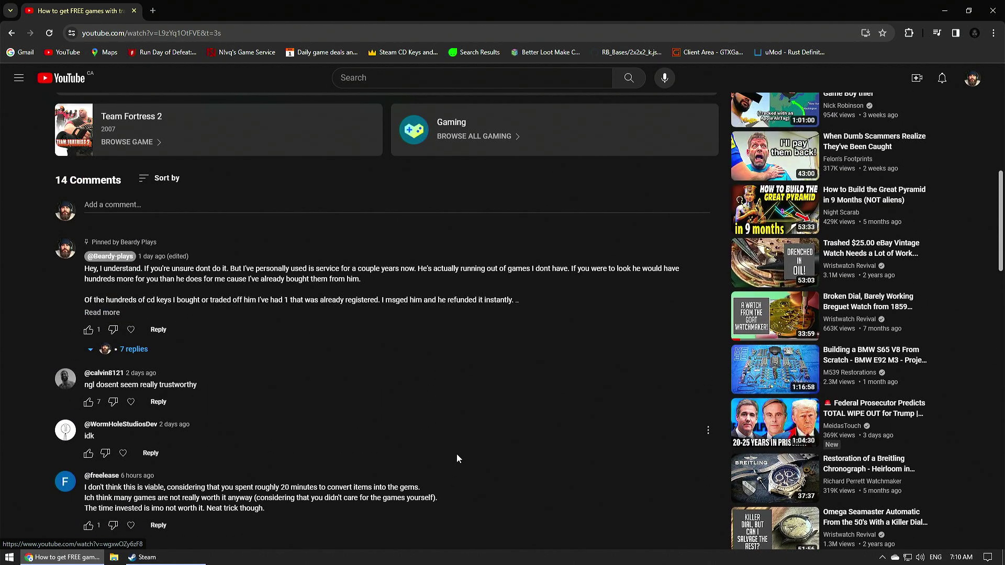
pyautogui.scroll(-4, 455, 455)
pyautogui.scroll(-2, 453, 450)
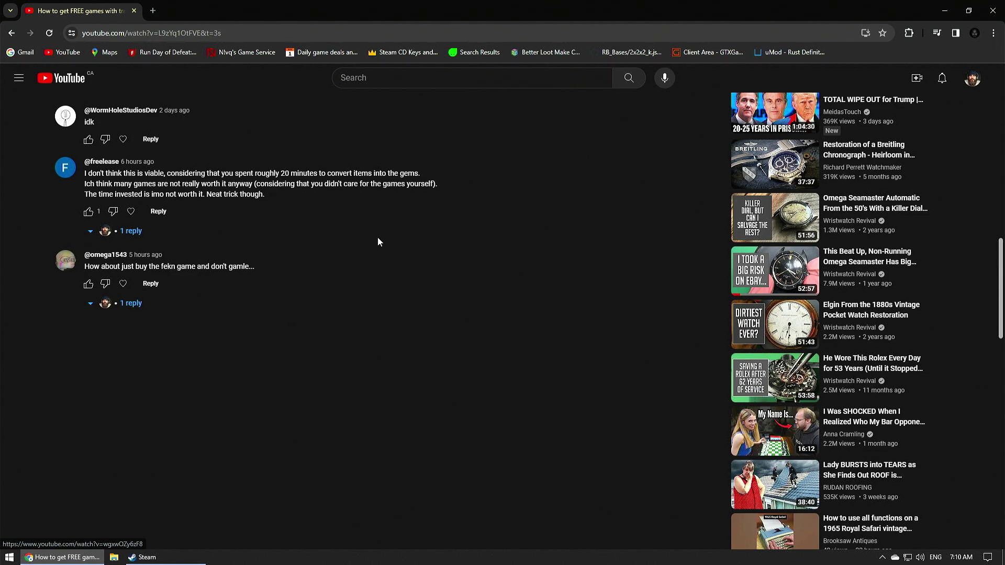
pyautogui.scroll(2, 541, 261)
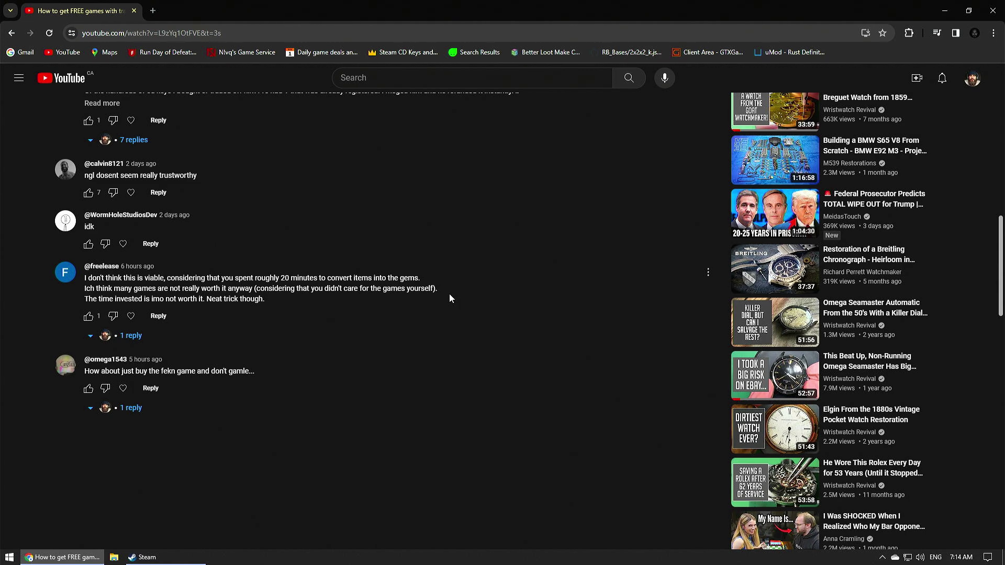
# Expand the replies under the pinned comment, read the first ones, and return to the top of the video page.
pyautogui.scroll(3, 445, 251)
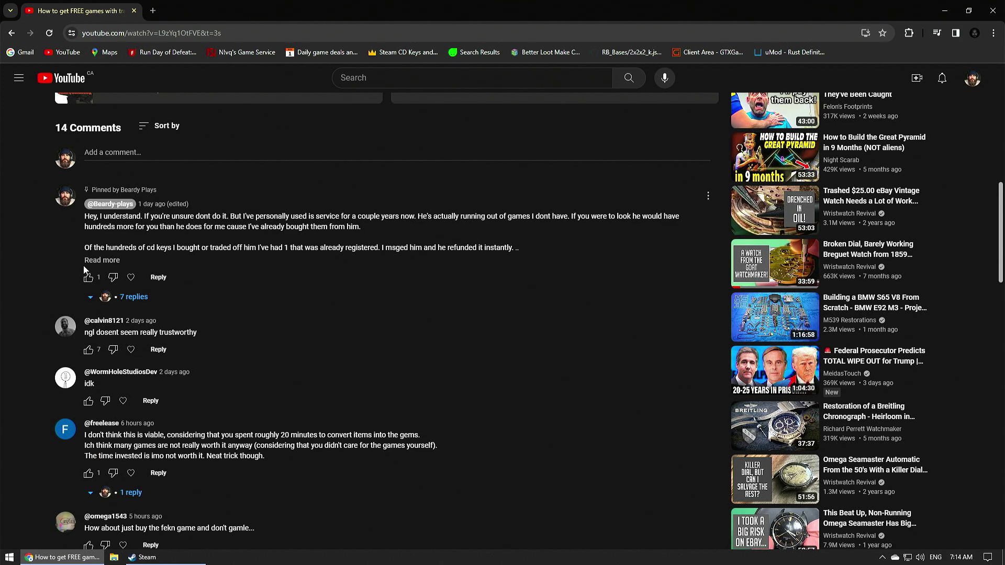
pyautogui.click(90, 297)
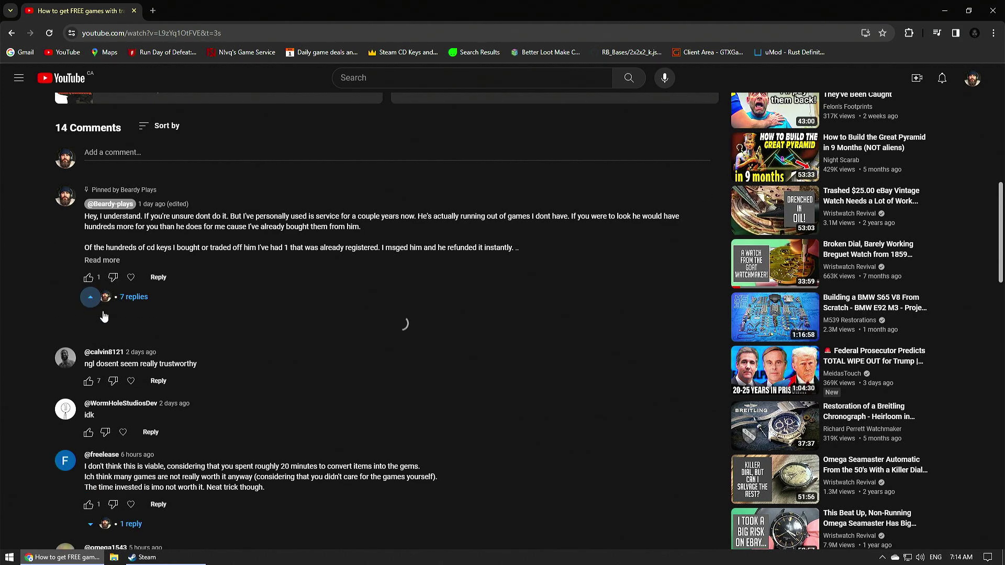
pyautogui.scroll(2, 295, 366)
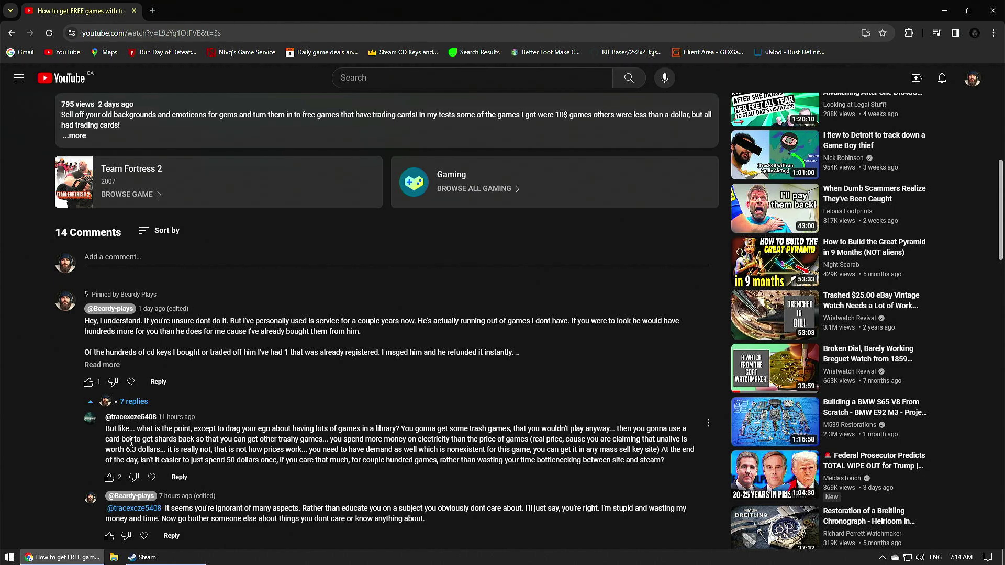
pyautogui.scroll(2, 137, 454)
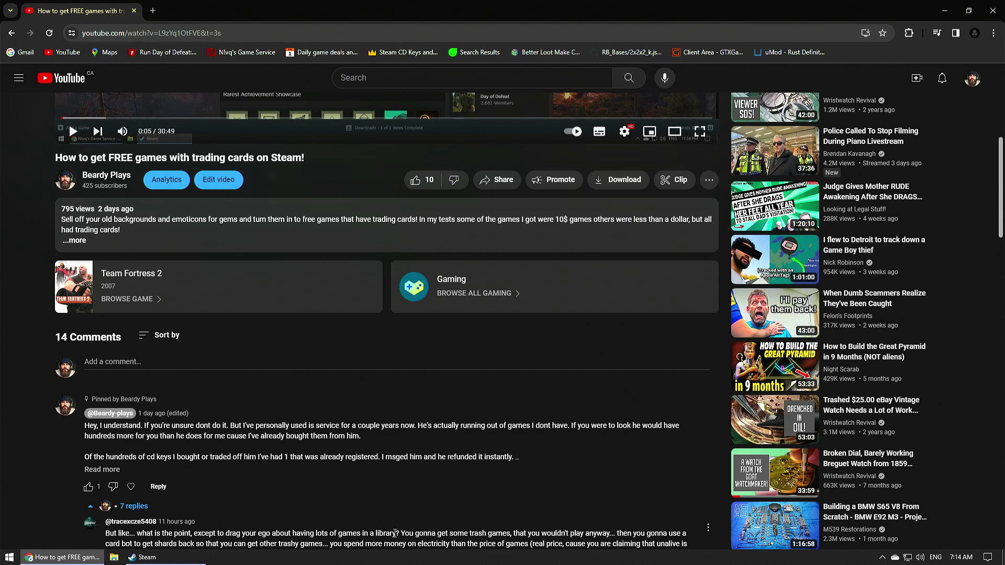
pyautogui.scroll(2, 411, 533)
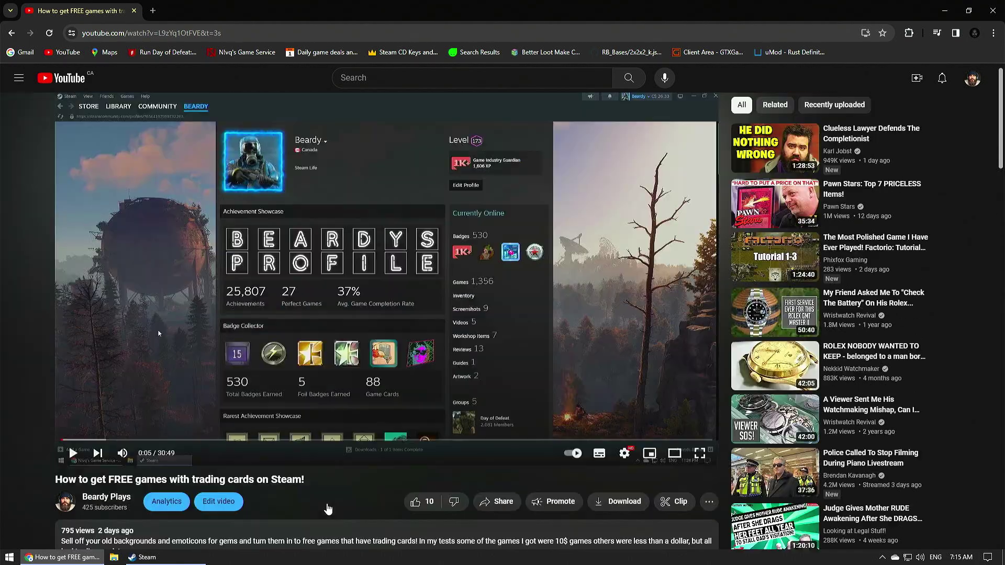
pyautogui.scroll(4, 326, 512)
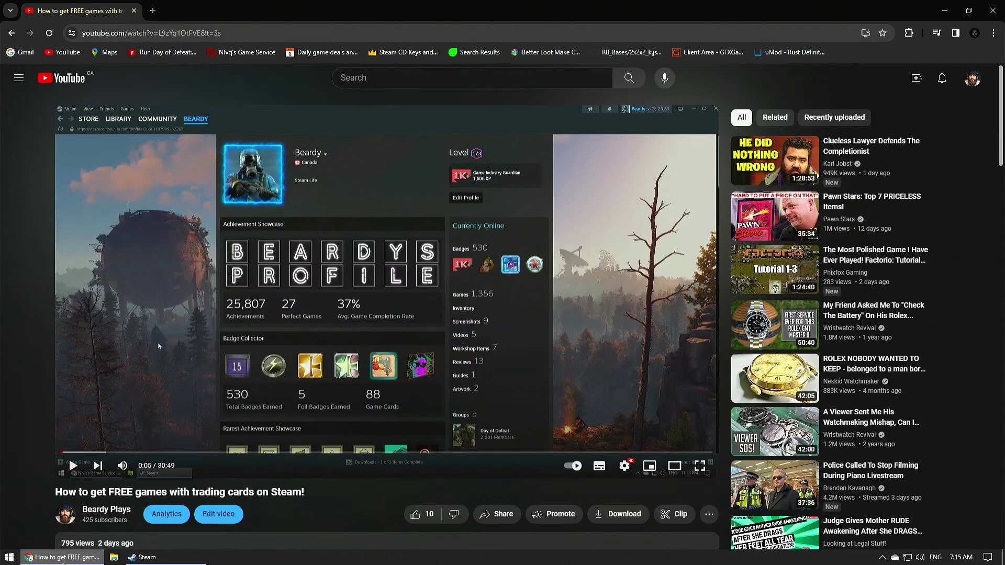
# Switch to Steam and look over page 5 of the item inventory.
pyautogui.click(147, 557)
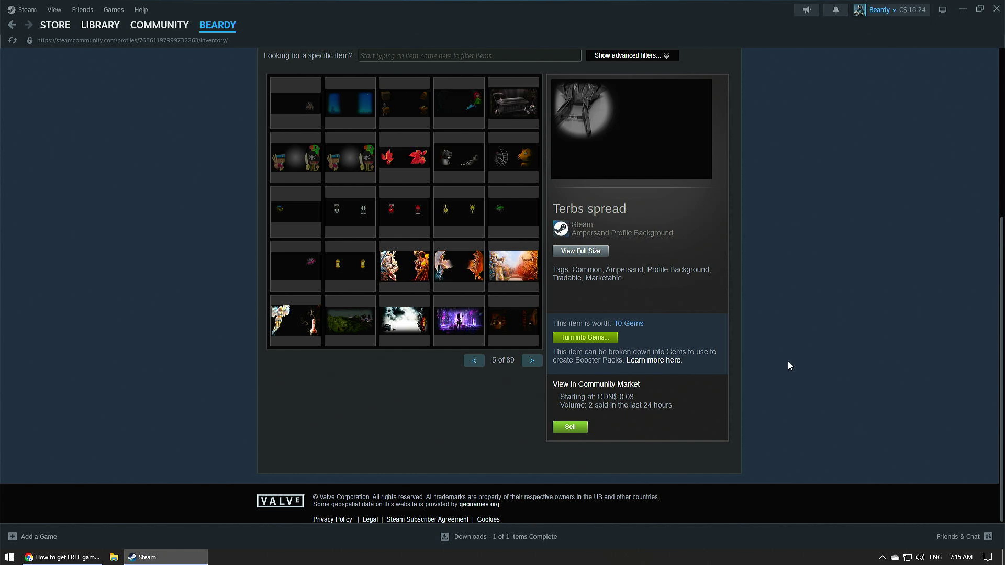
pyautogui.scroll(4, 924, 285)
pyautogui.scroll(-4, 915, 322)
# Switch to Chrome and highlight "what is the point, except to drag your ego about having lots of games in a library?" in the first reply.
pyautogui.click(68, 557)
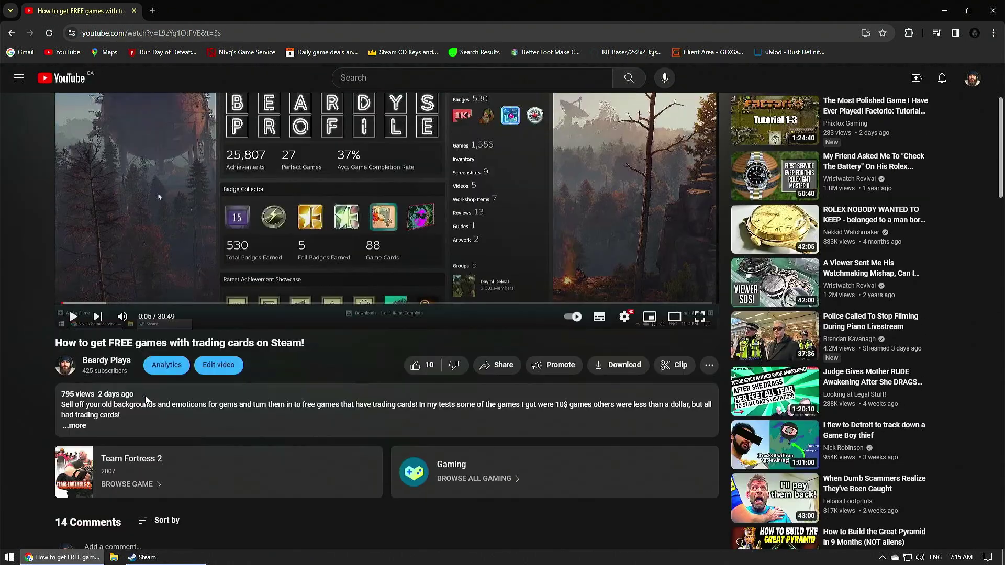
pyautogui.scroll(-4, 156, 401)
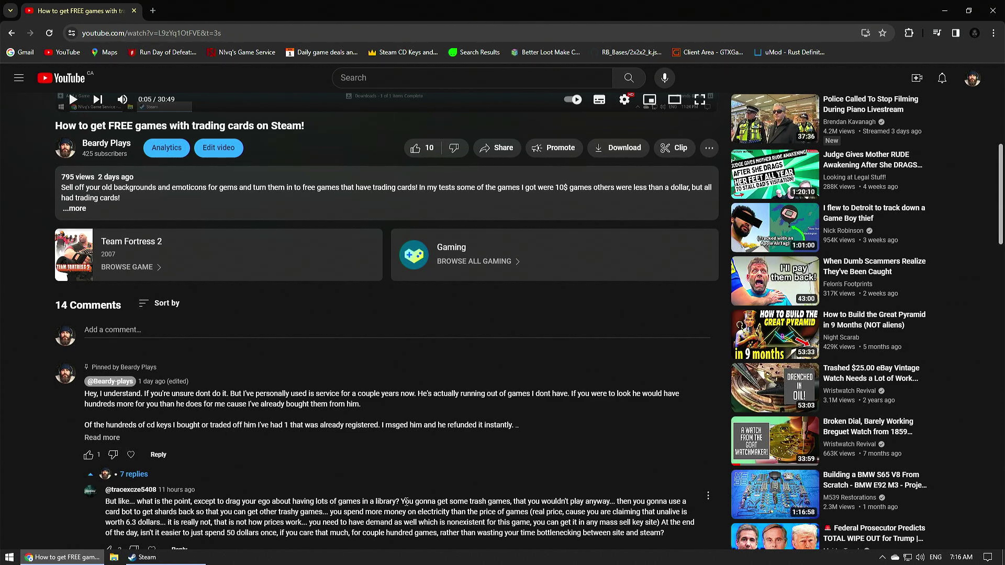
pyautogui.moveTo(400, 501); pyautogui.dragTo(141, 505)
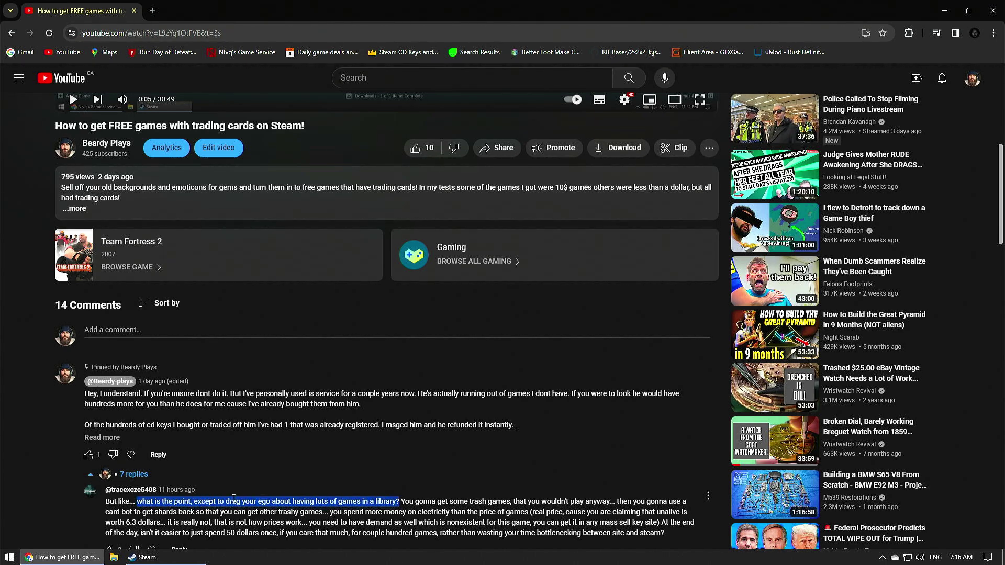
pyautogui.click(317, 503)
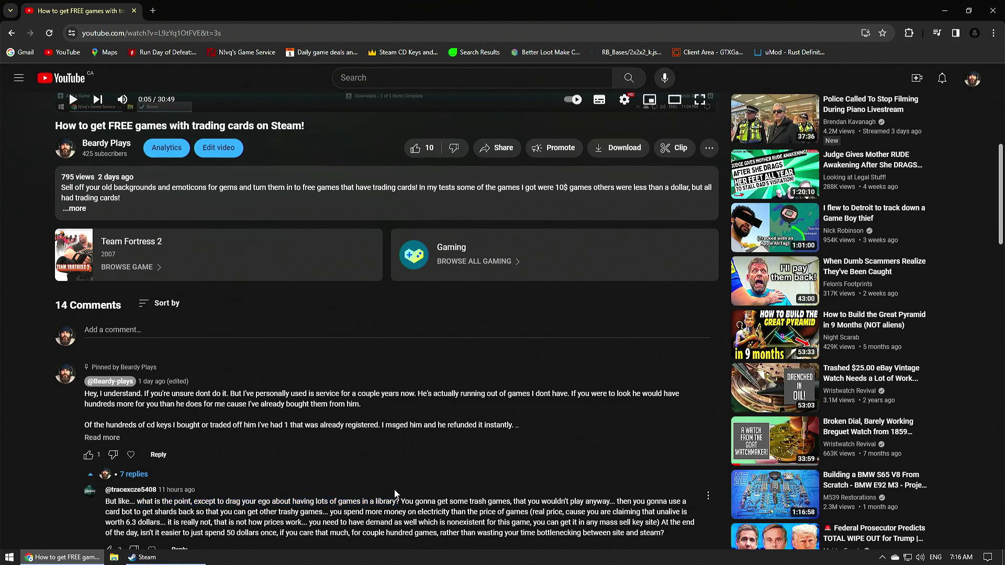
pyautogui.scroll(-2, 408, 499)
pyautogui.scroll(9, 408, 500)
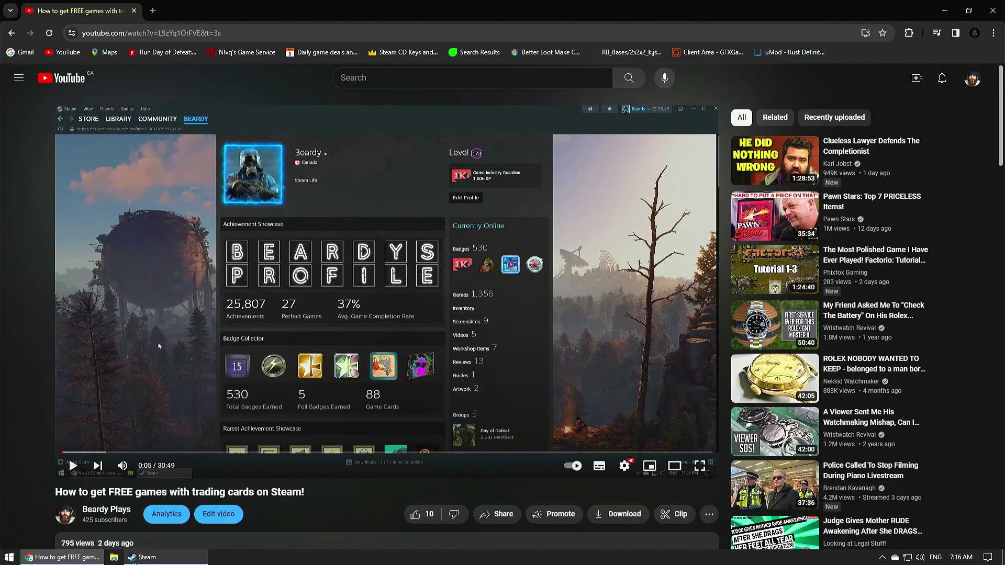
# Switch to Steam and show the Steam category at the start of the item inventory.
pyautogui.click(147, 556)
pyautogui.scroll(5, 565, 298)
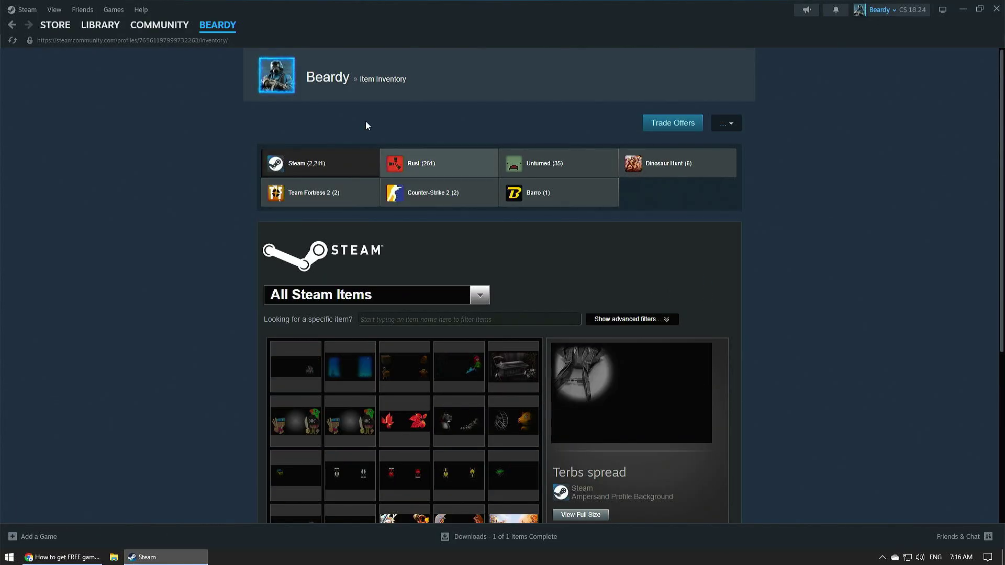
pyautogui.click(316, 165)
pyautogui.moveTo(90, 31)
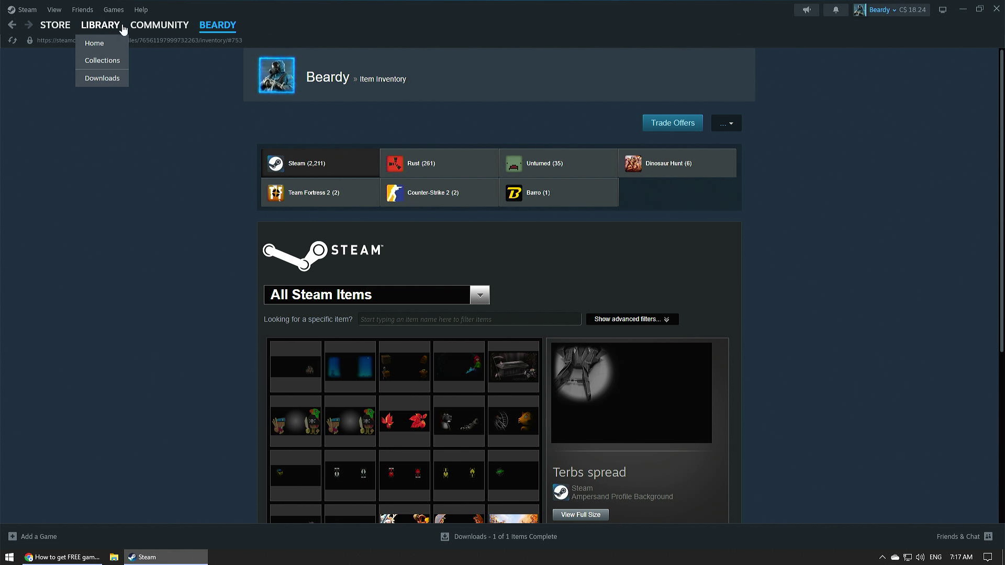
# Switch to Chrome and review the video description, the pinned comment and its first replies.
pyautogui.click(62, 556)
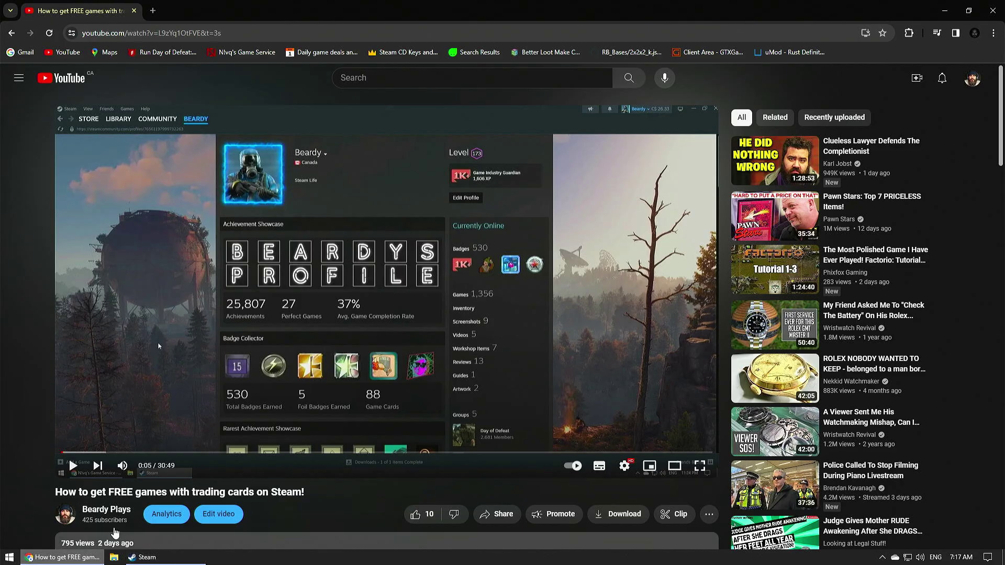
pyautogui.scroll(-6, 174, 437)
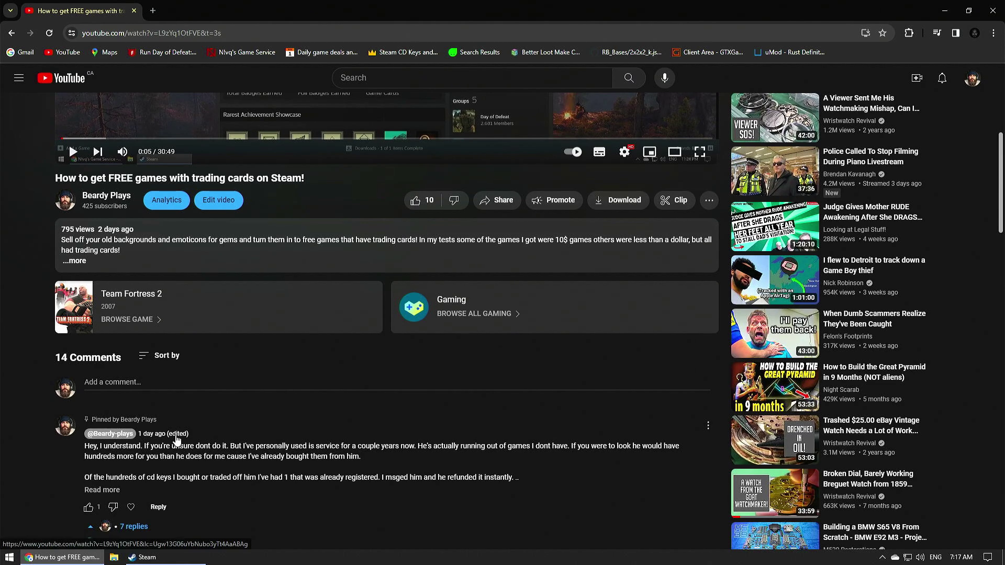
pyautogui.scroll(-2, 176, 440)
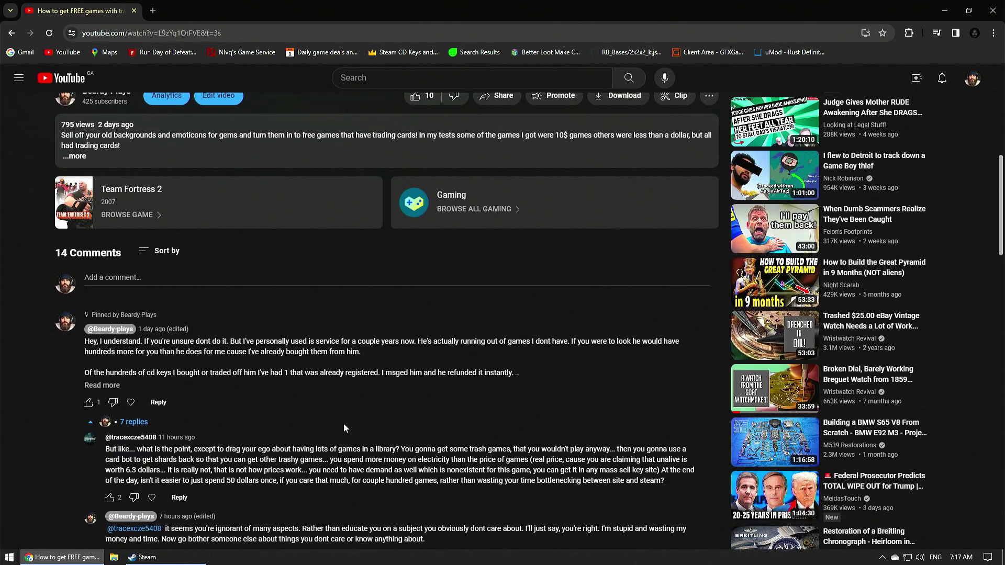
pyautogui.scroll(2, 344, 423)
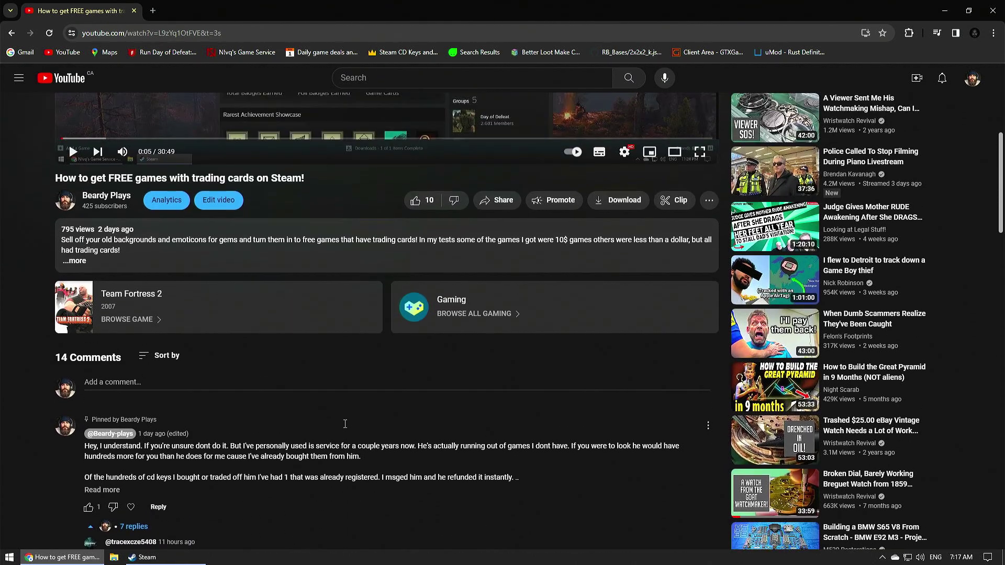
pyautogui.scroll(2, 345, 424)
pyautogui.scroll(-2, 360, 498)
pyautogui.scroll(-2, 360, 499)
pyautogui.scroll(5, 352, 483)
pyautogui.scroll(2, 353, 483)
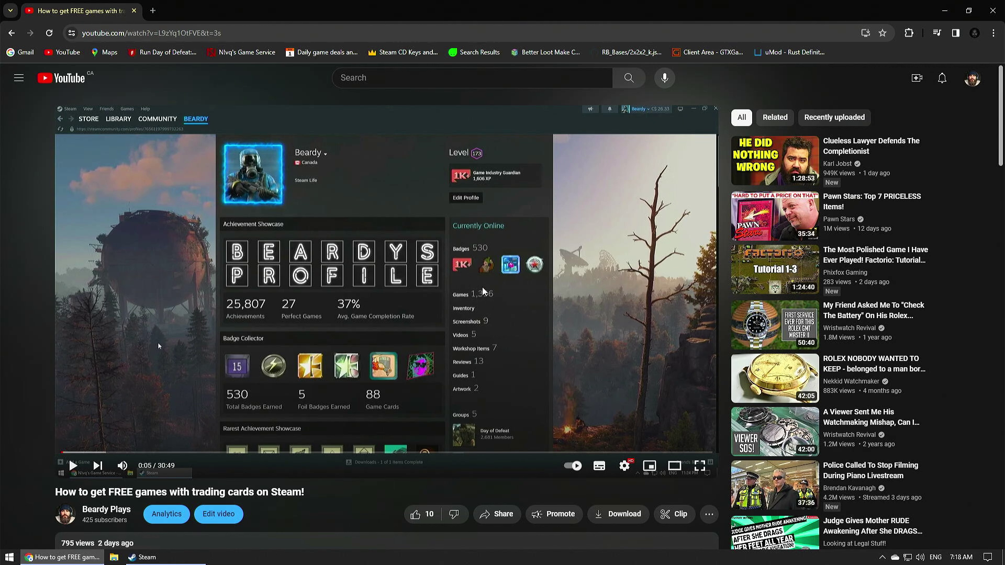
pyautogui.scroll(-2, 483, 291)
pyautogui.scroll(2, 483, 292)
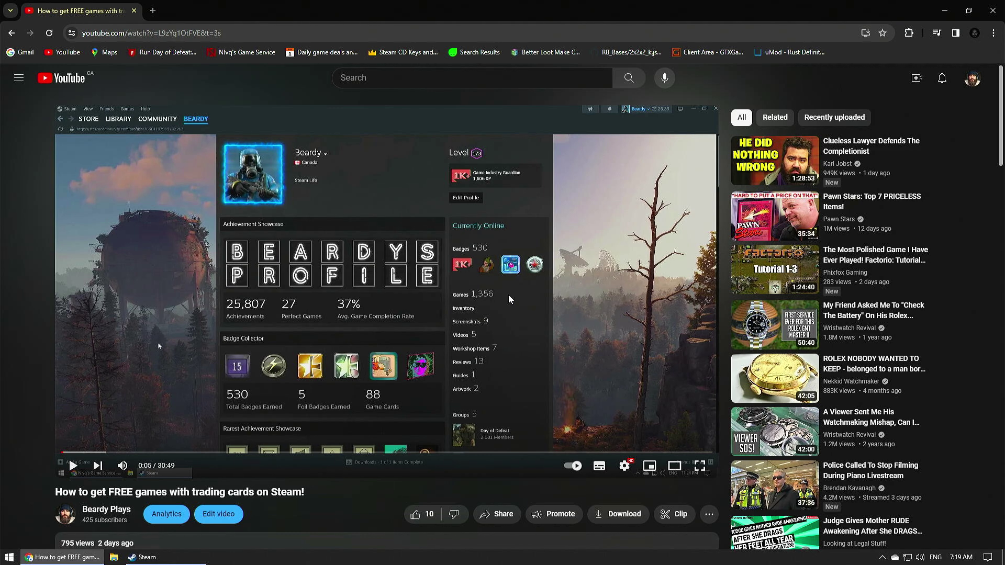
# Skim the whole reply thread and the remaining comments down to the last one, and return to the video player.
pyautogui.scroll(-8, 350, 304)
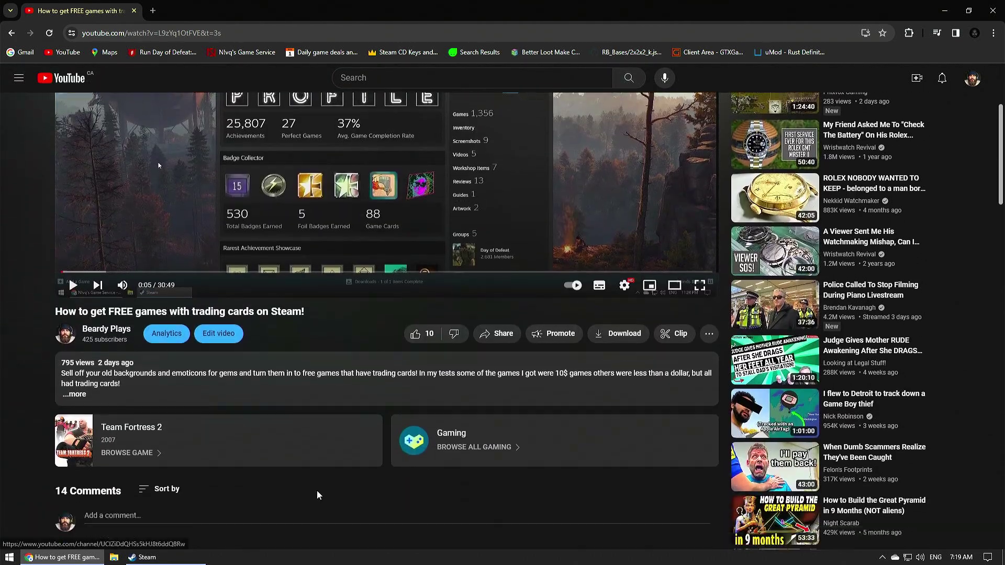
pyautogui.scroll(-10, 329, 496)
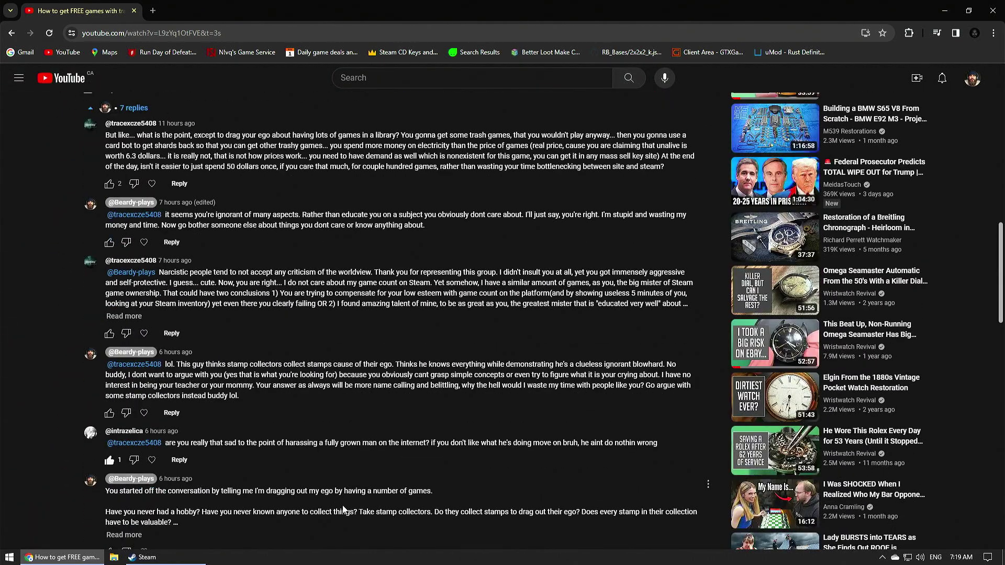
pyautogui.scroll(-2, 345, 517)
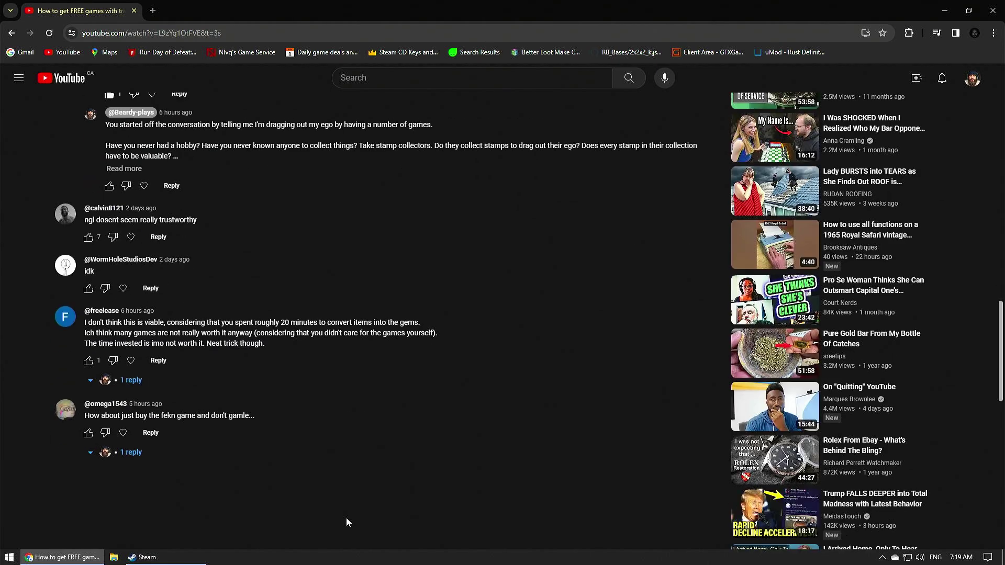
pyautogui.scroll(9, 347, 517)
pyautogui.scroll(10, 346, 517)
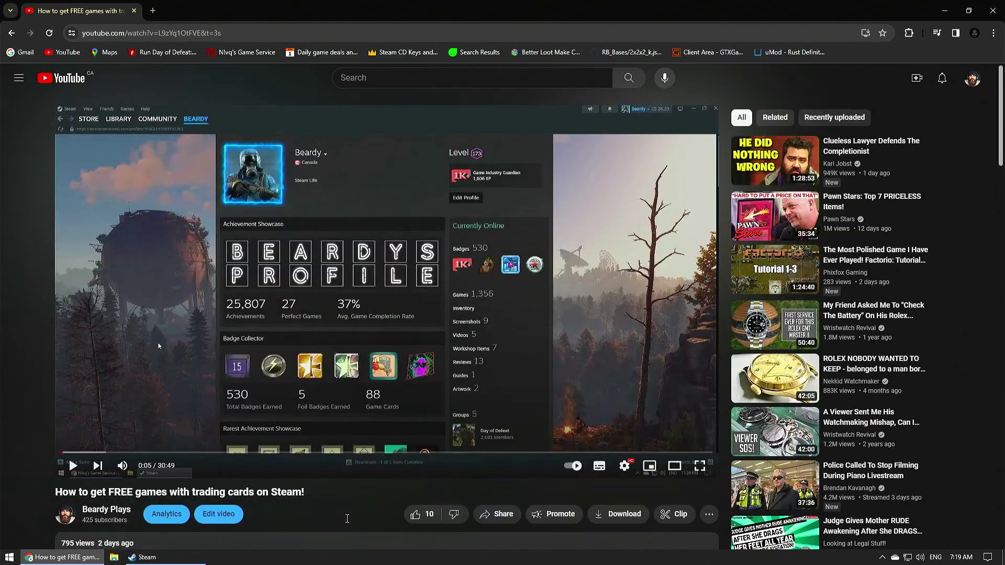